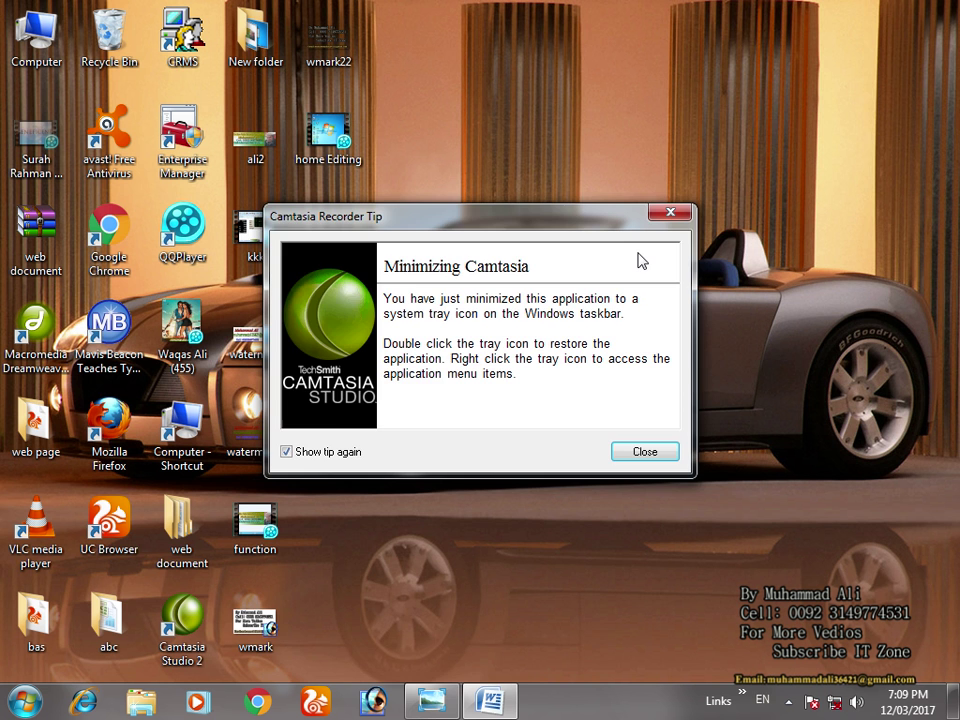
Dismiss the Camtasia tip and Photo Viewer and bring the blank Word Document1 to the front
click(645, 451)
click(426, 697)
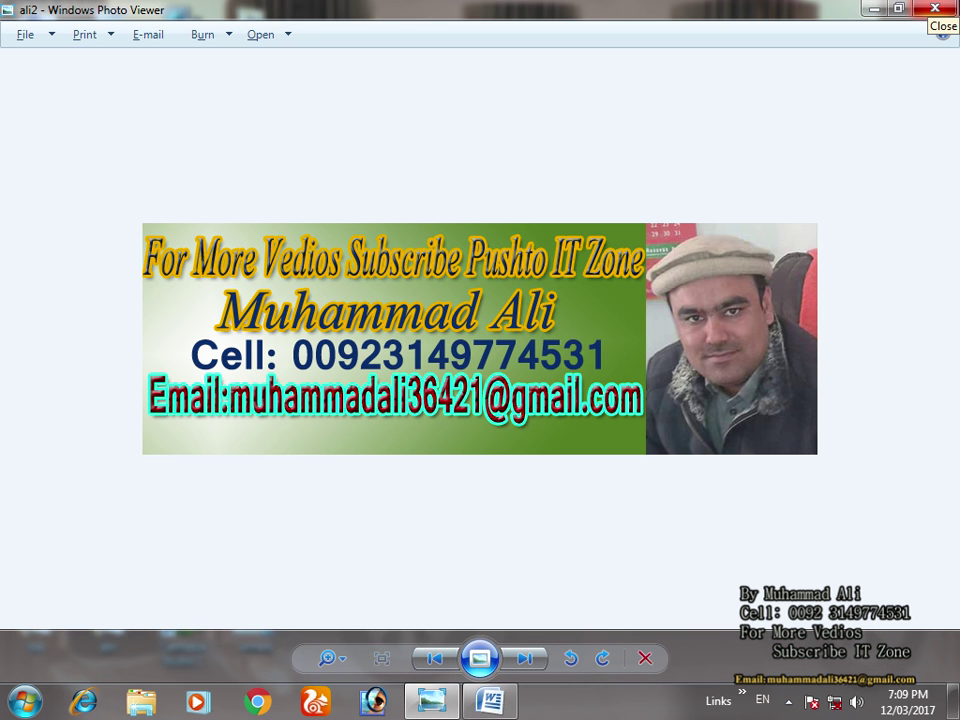
click(476, 712)
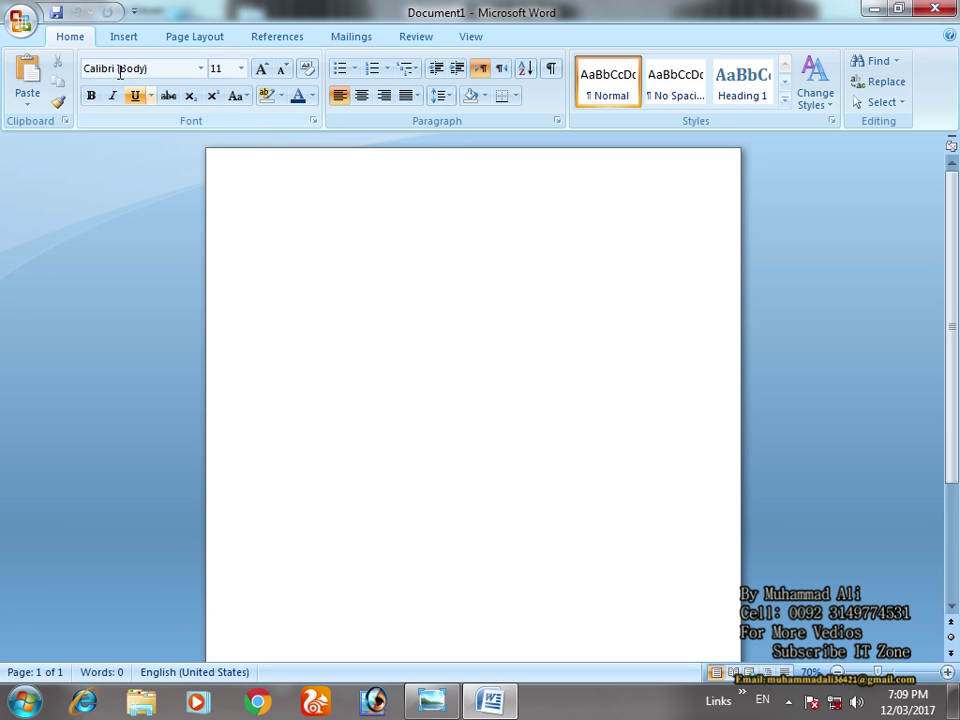
click(131, 40)
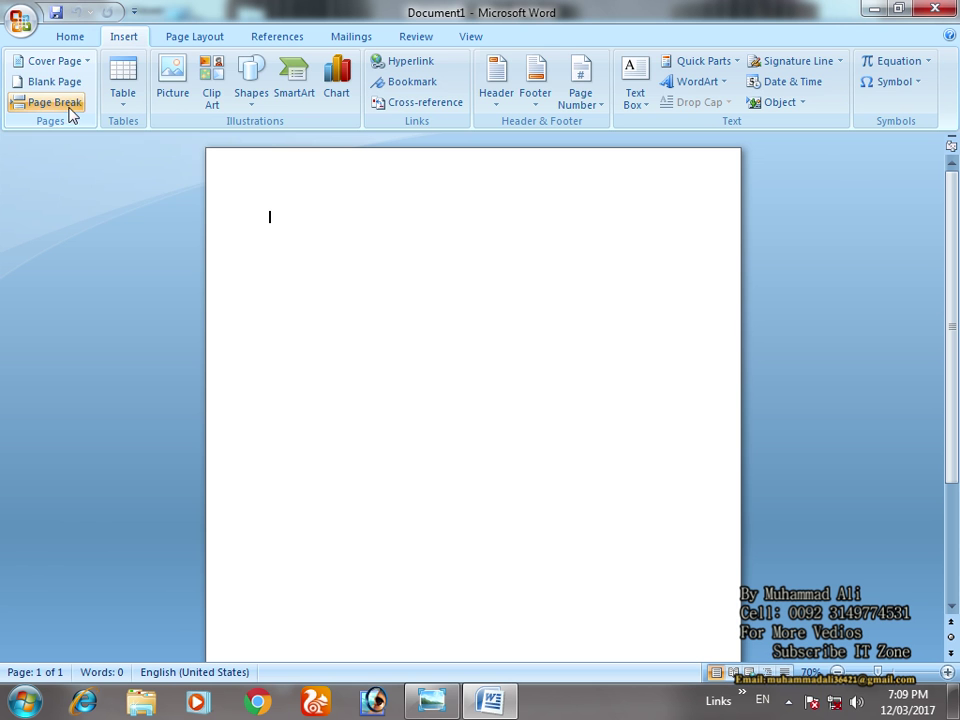
click(70, 37)
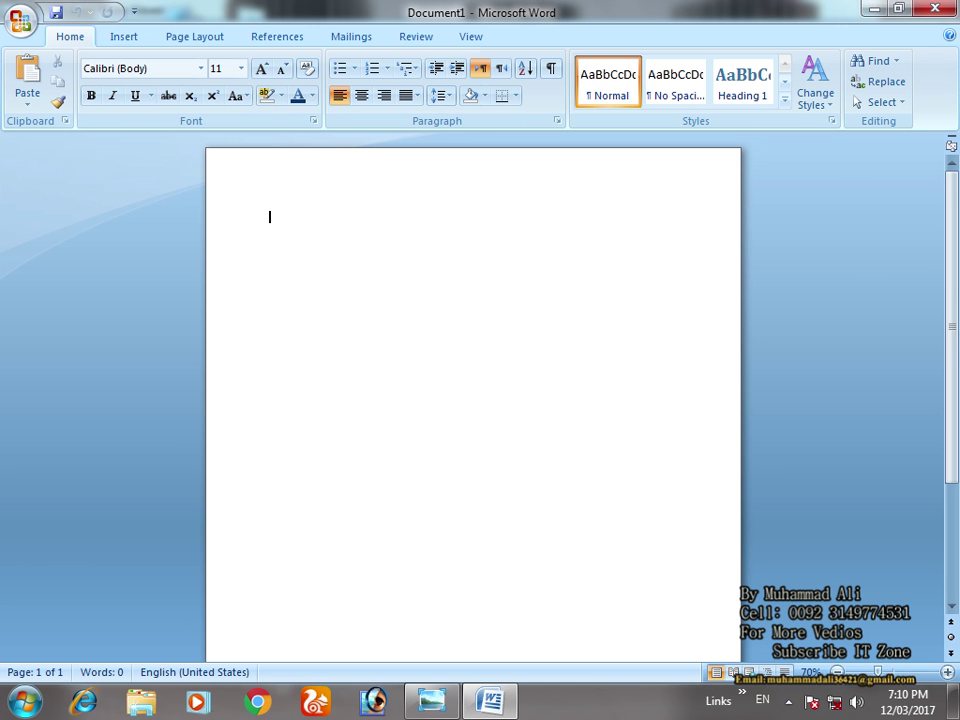
Generate sample paragraphs in the document with =rand(100)
text(=ran)
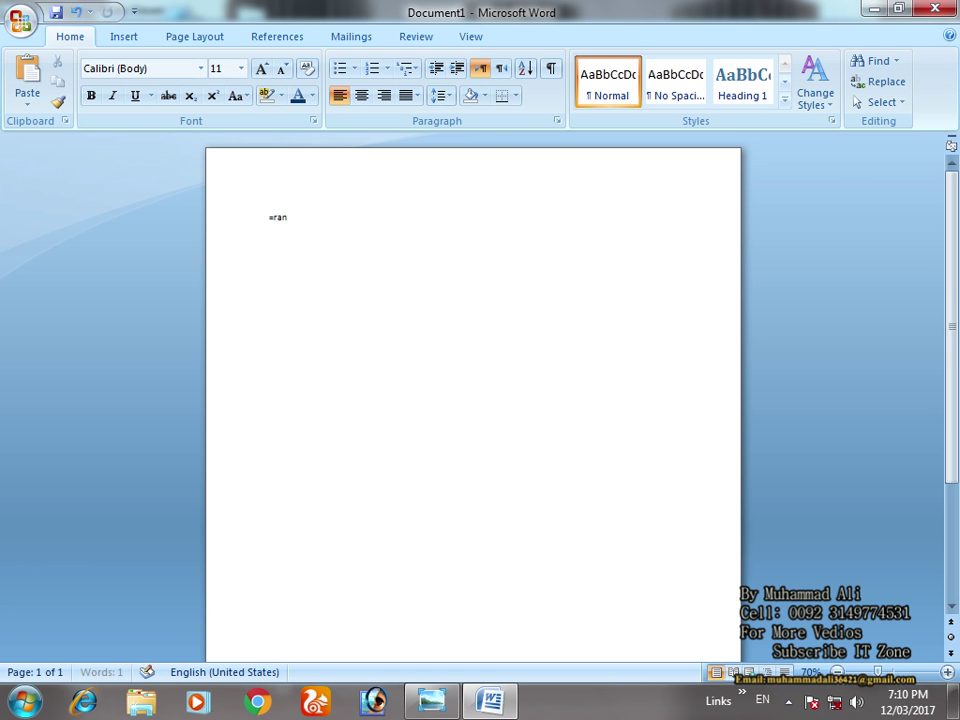
text(d()
text(100))
key(Return)
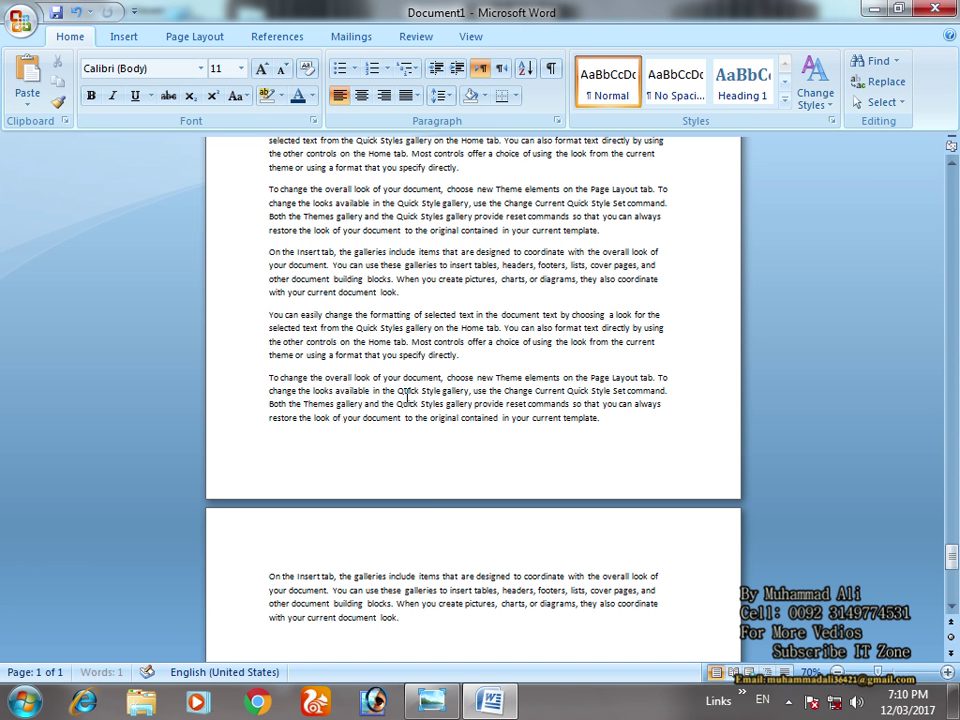
scroll(403, 316, up, 1)
click(395, 354)
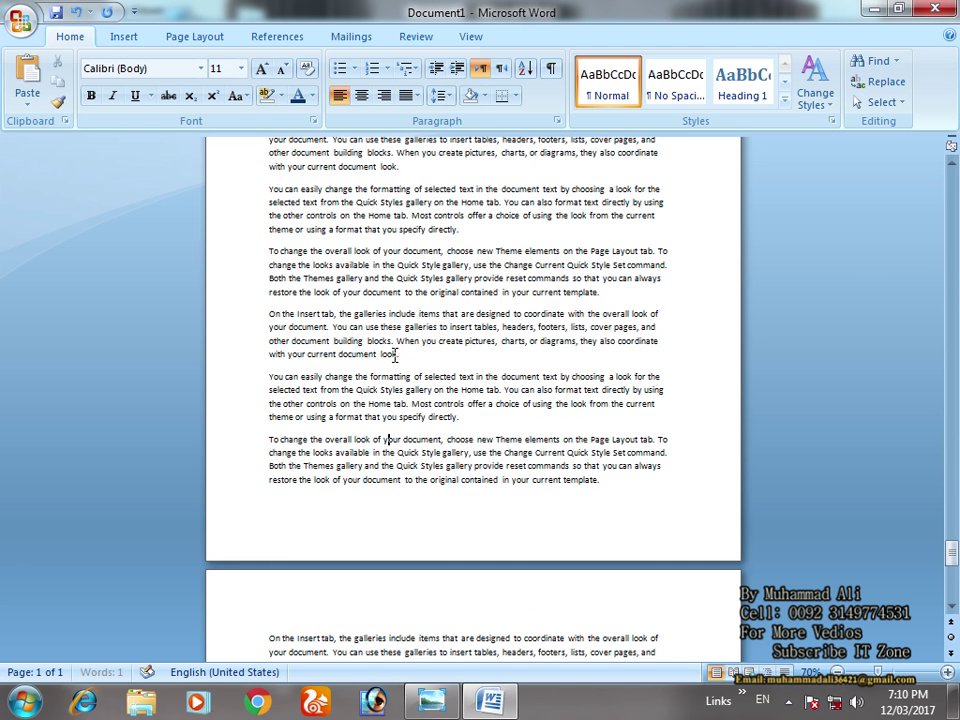
scroll(286, 537, down, 5)
click(317, 553)
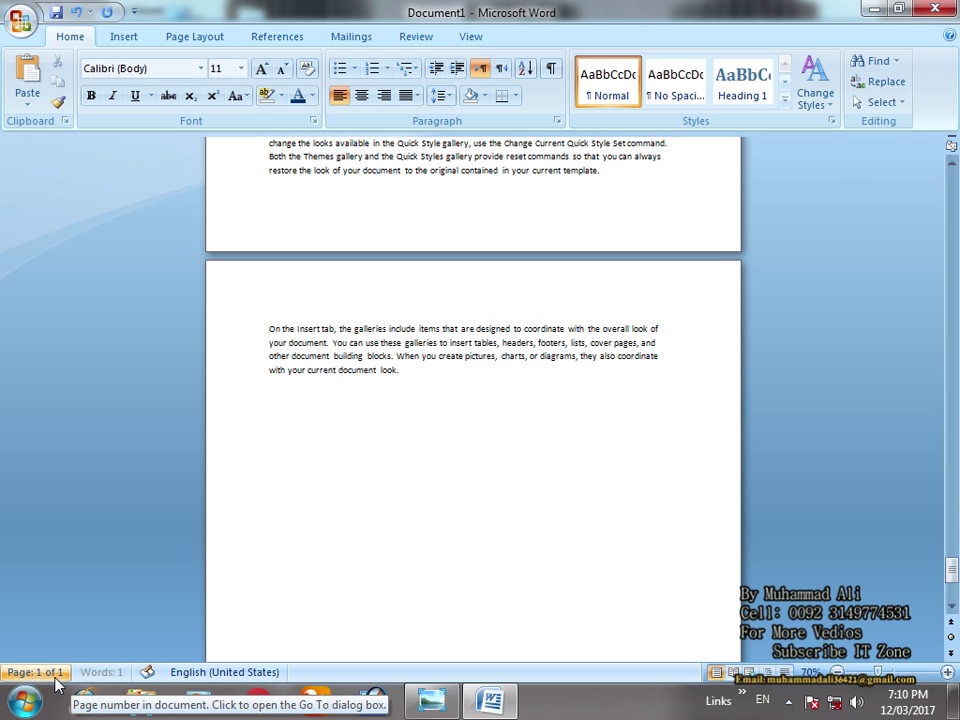
Return to the top of page 1 of the 12-page document
scroll(369, 414, up, 3)
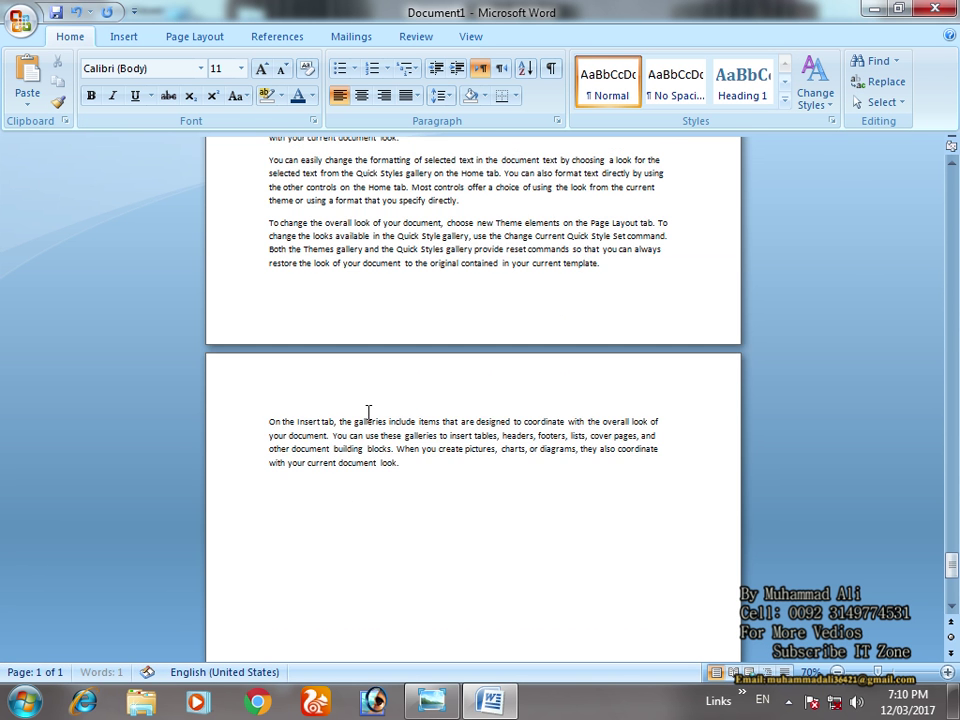
scroll(389, 302, up, 5)
scroll(389, 302, up, 5)
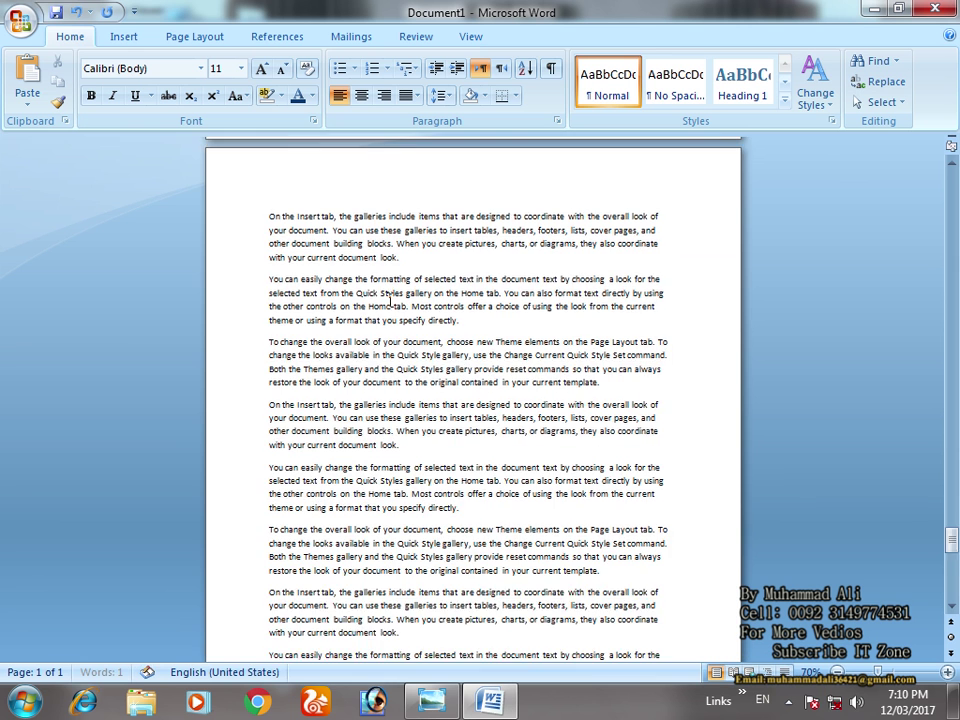
scroll(389, 302, up, 5)
scroll(391, 300, up, 5)
scroll(391, 300, up, 5)
scroll(391, 300, up, 5)
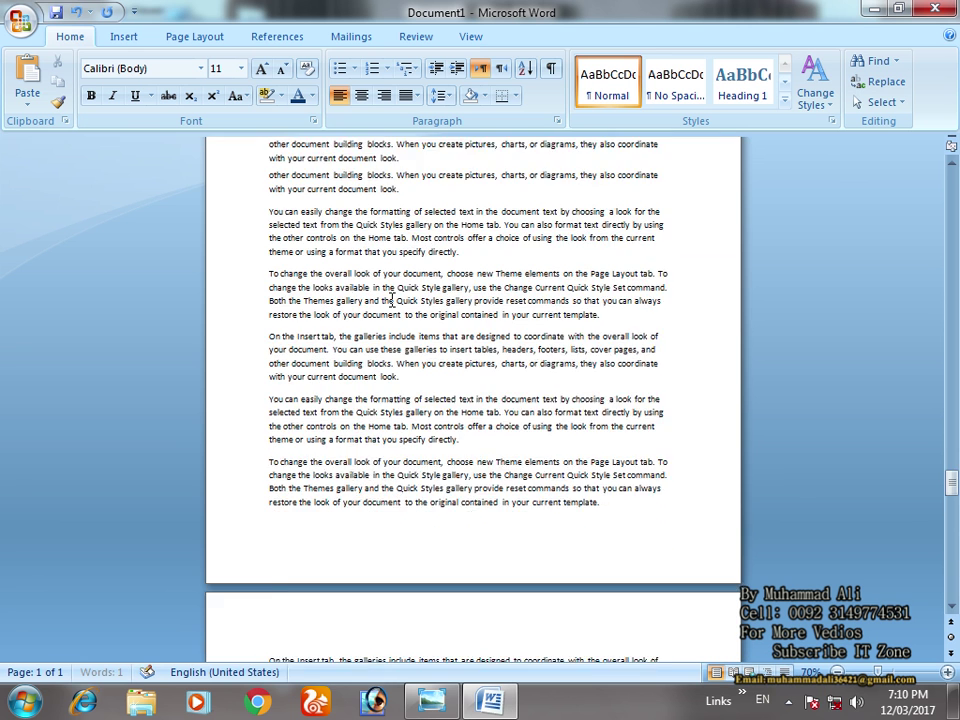
scroll(392, 300, up, 5)
scroll(393, 300, up, 2)
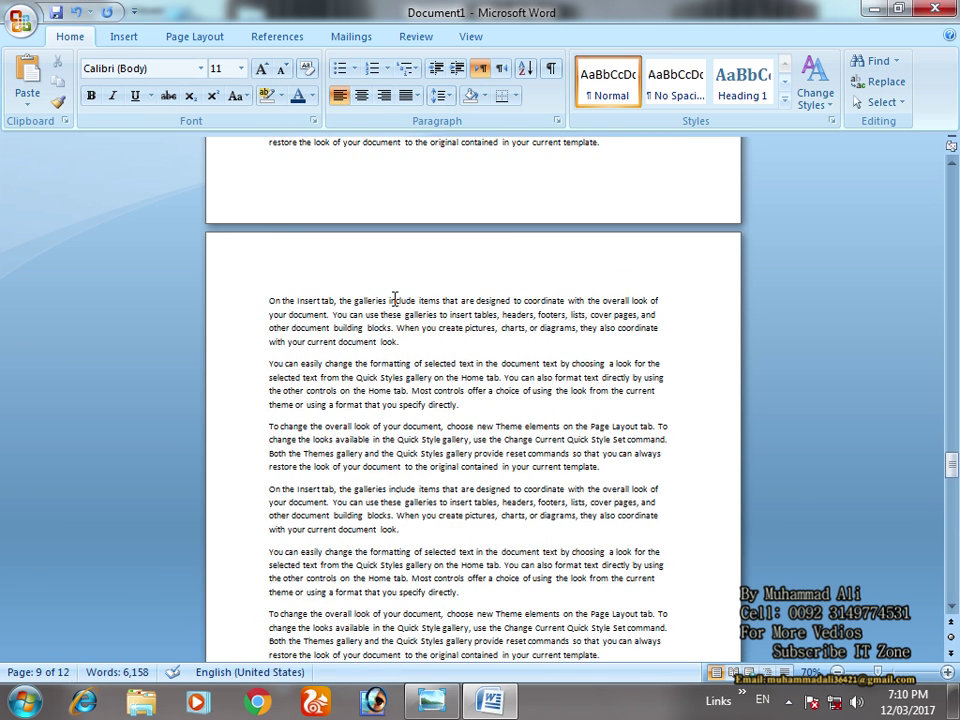
scroll(393, 300, up, 7)
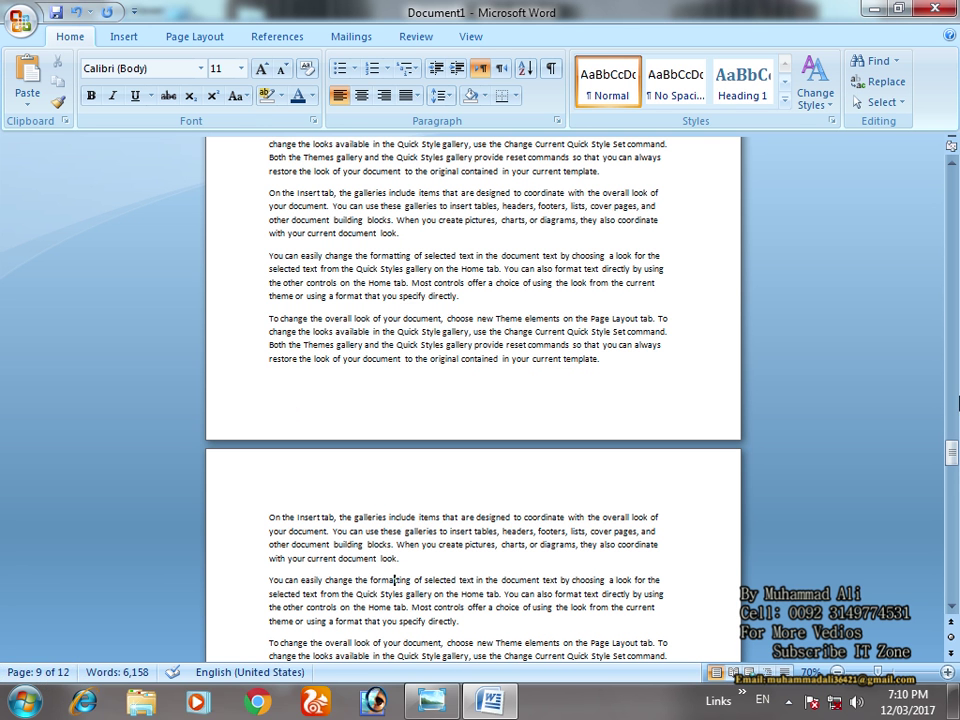
drag(954, 464, 952, 185)
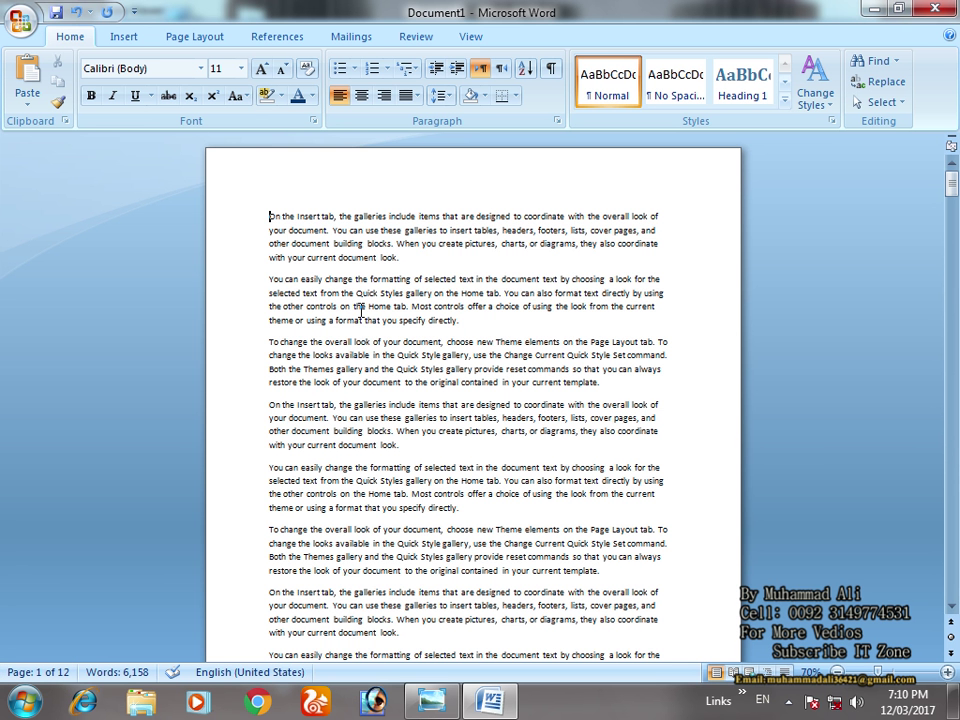
click(837, 674)
click(837, 674)
click(837, 674)
click(837, 674)
click(837, 674)
click(837, 674)
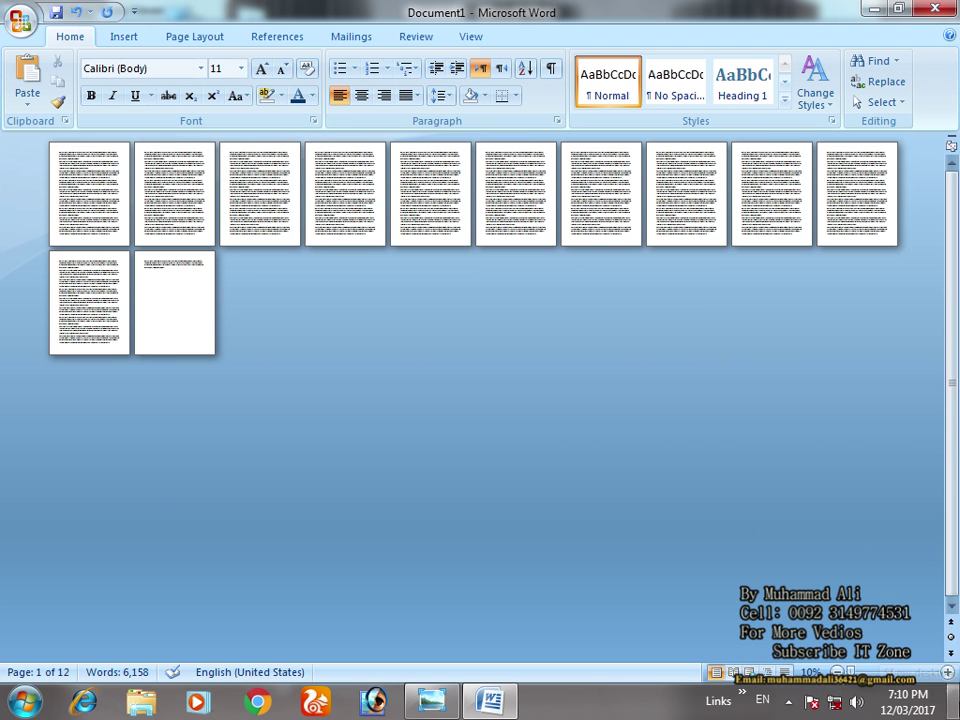
click(948, 674)
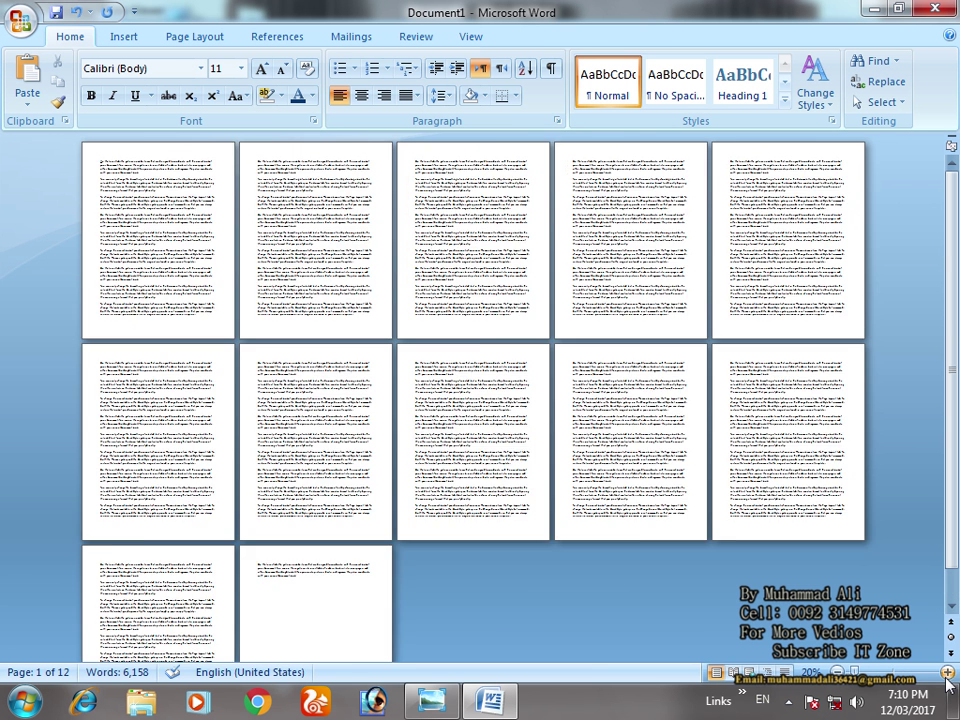
click(948, 674)
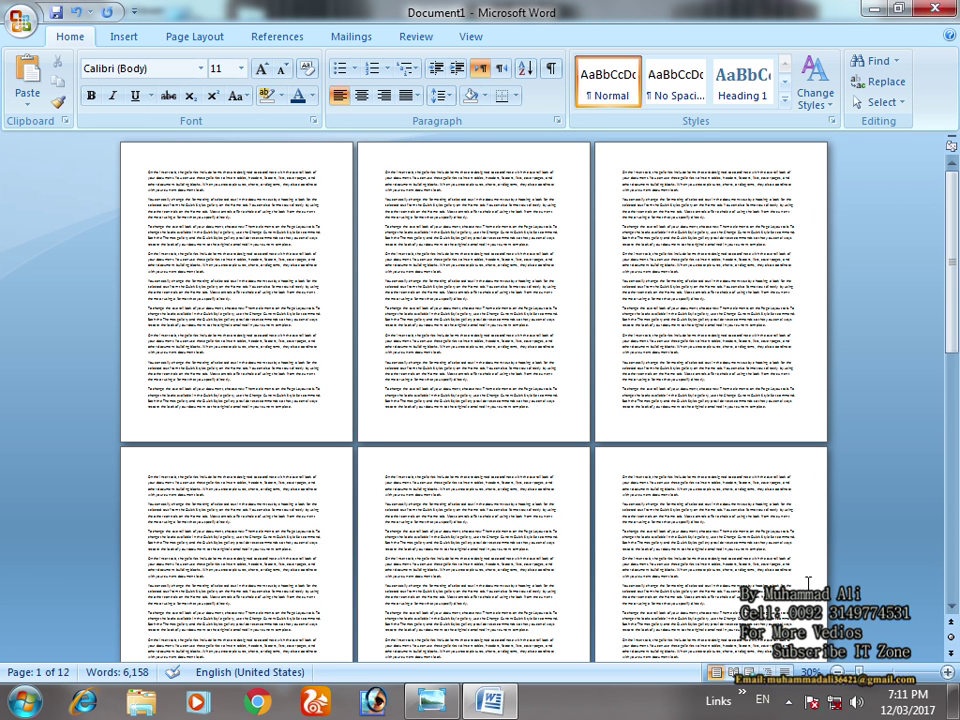
click(955, 703)
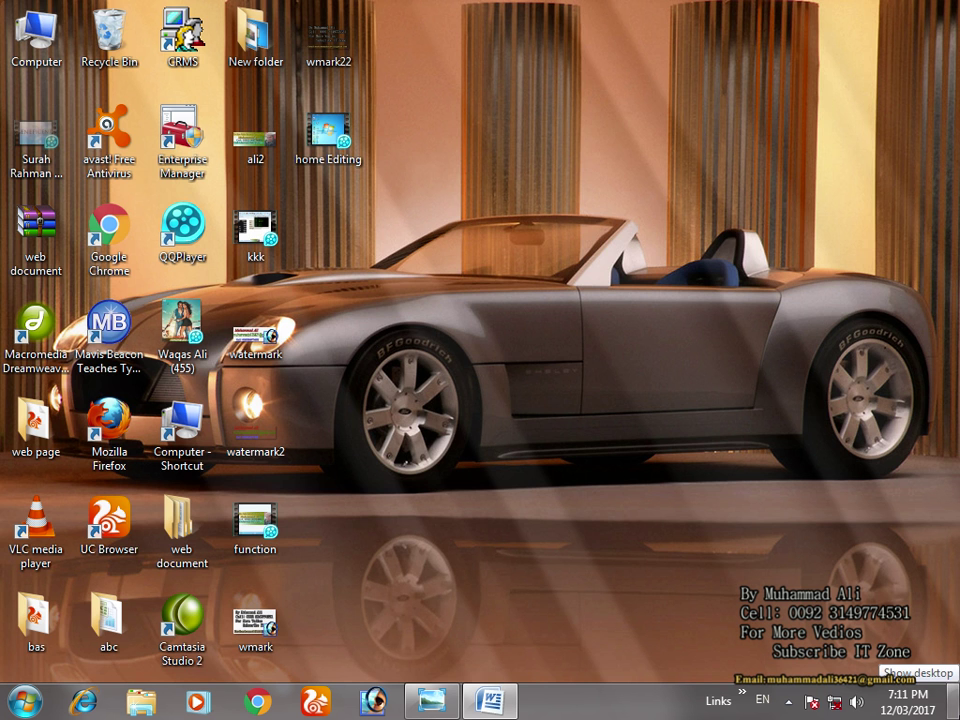
click(955, 703)
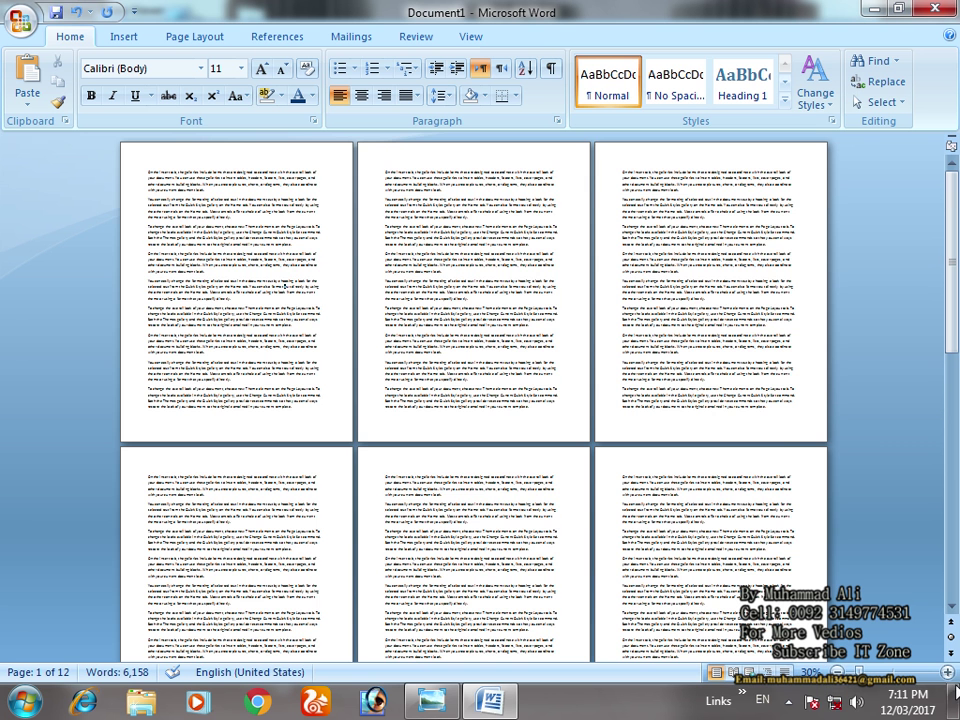
double_click(947, 672)
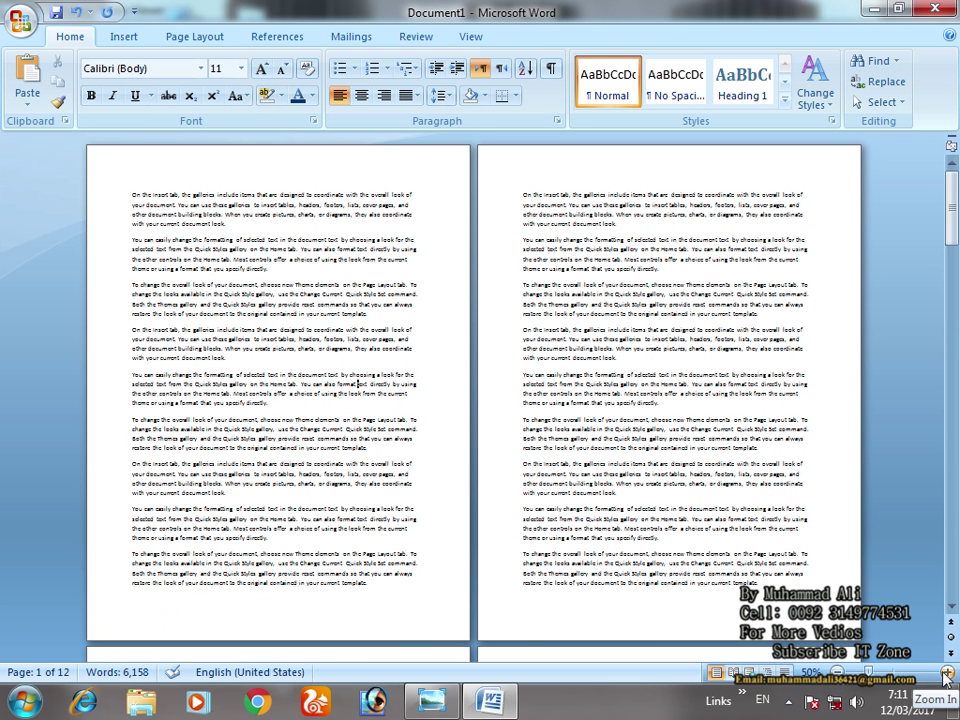
double_click(922, 674)
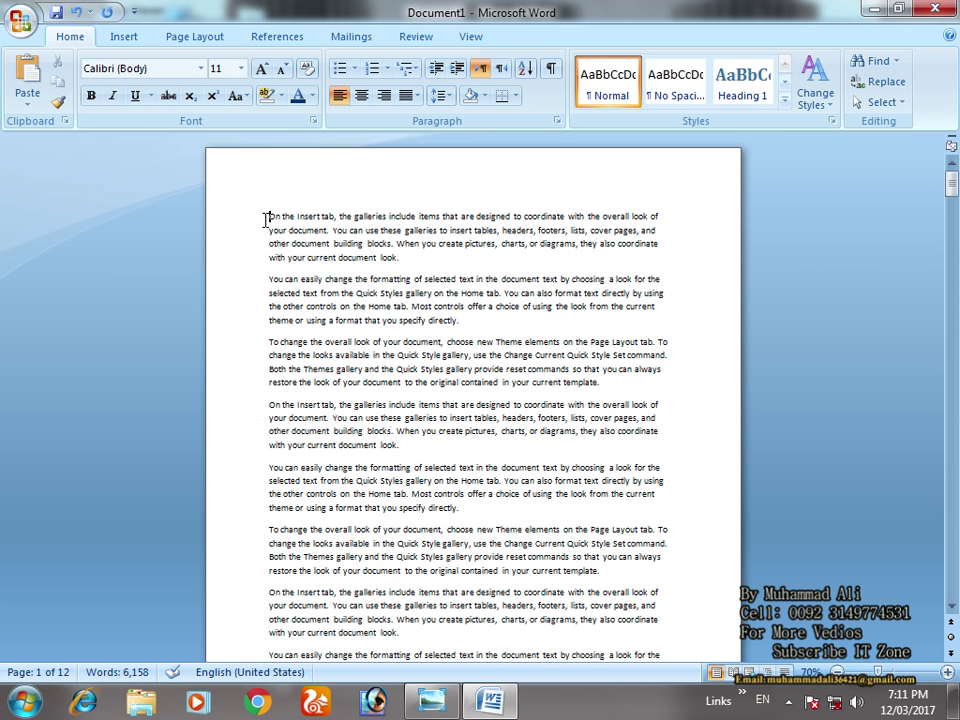
Insert the Motion design from the Insert tab's Cover Page gallery
click(112, 37)
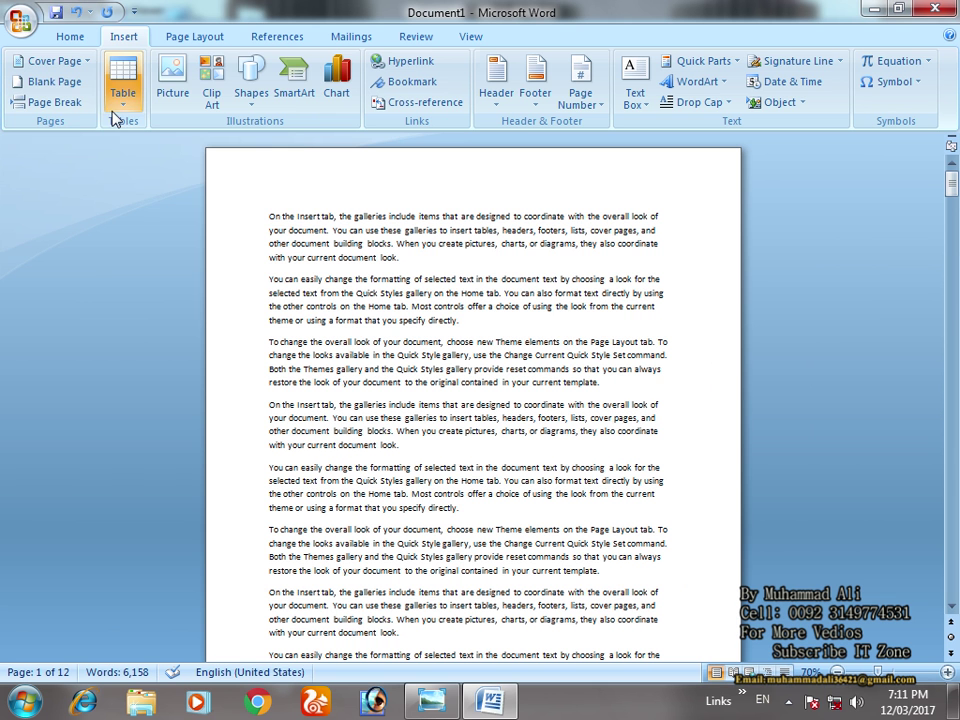
click(83, 66)
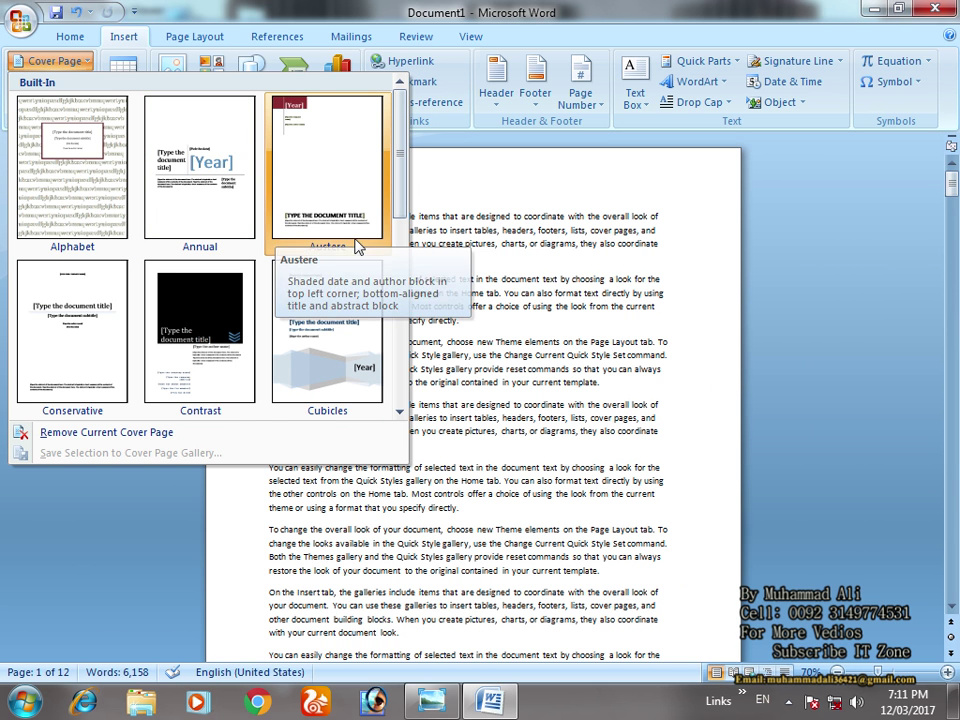
click(399, 412)
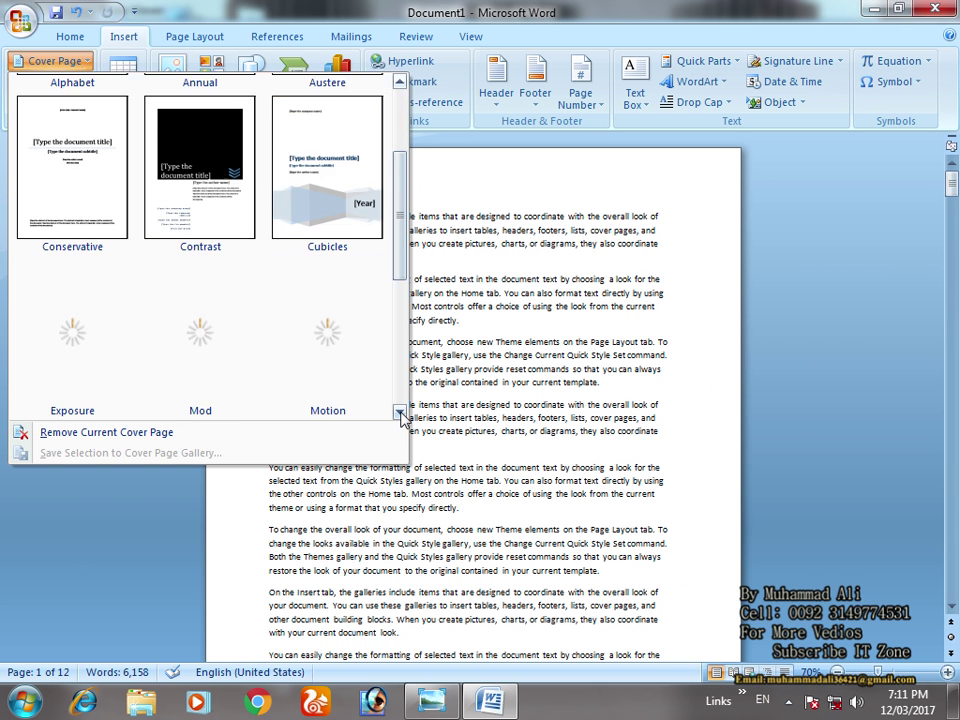
click(399, 412)
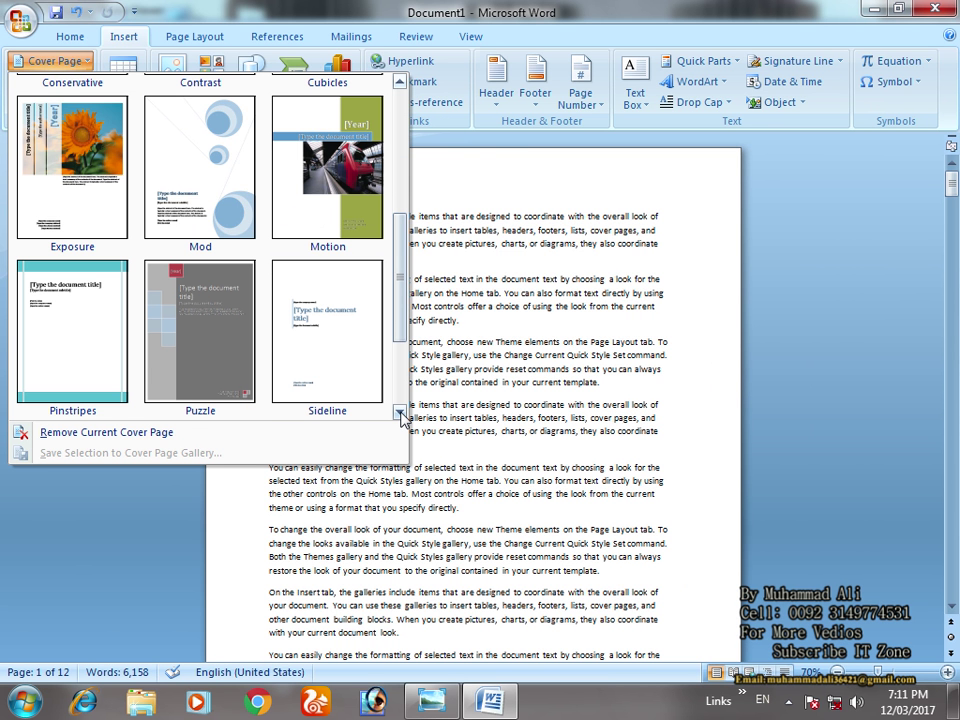
drag(399, 279, 405, 203)
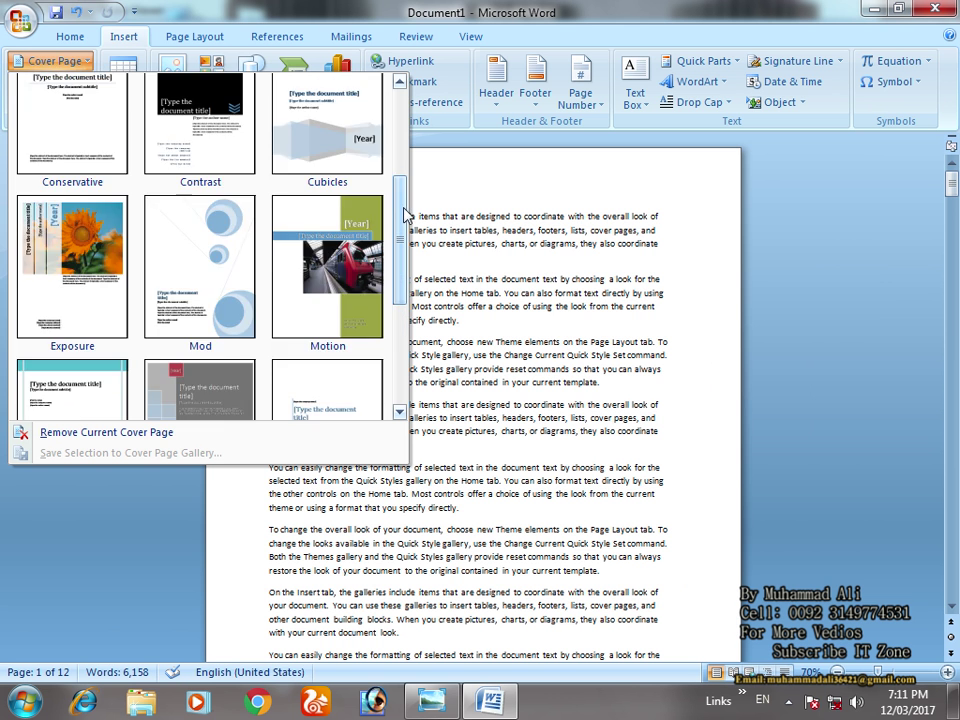
scroll(405, 203, down, 1)
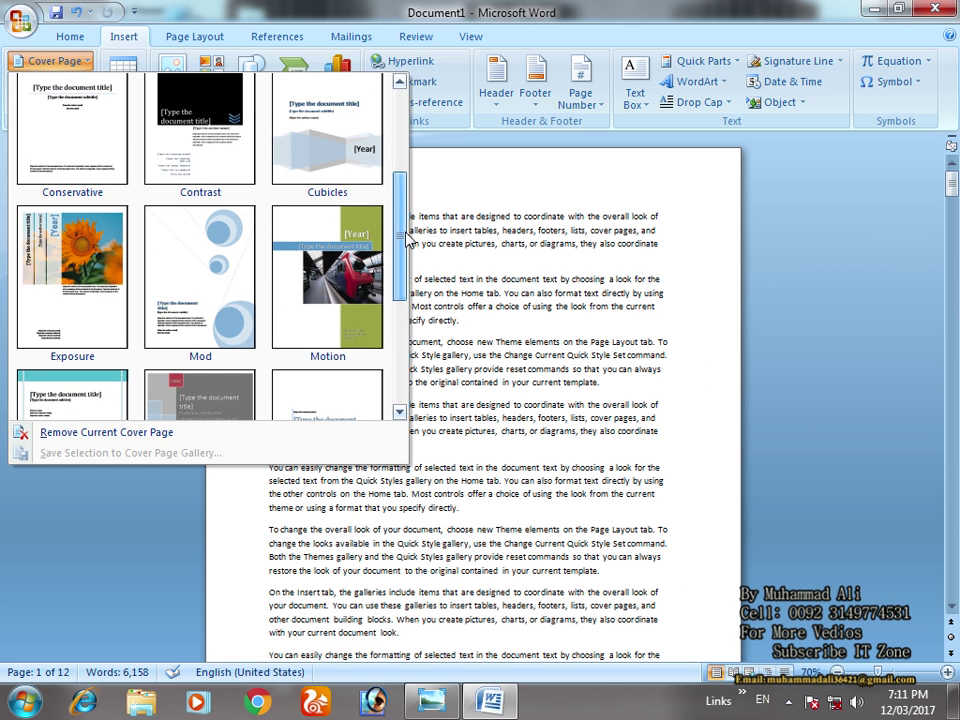
click(311, 240)
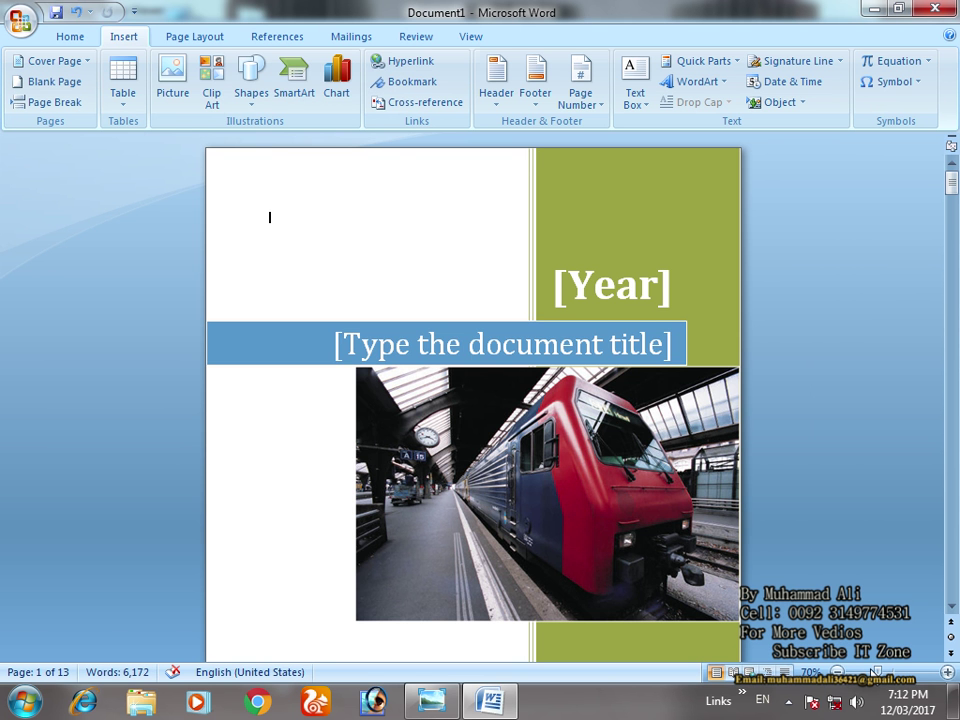
Zoom out to see all 13 pages, then zoom back in until the cover page fills the window
click(839, 682)
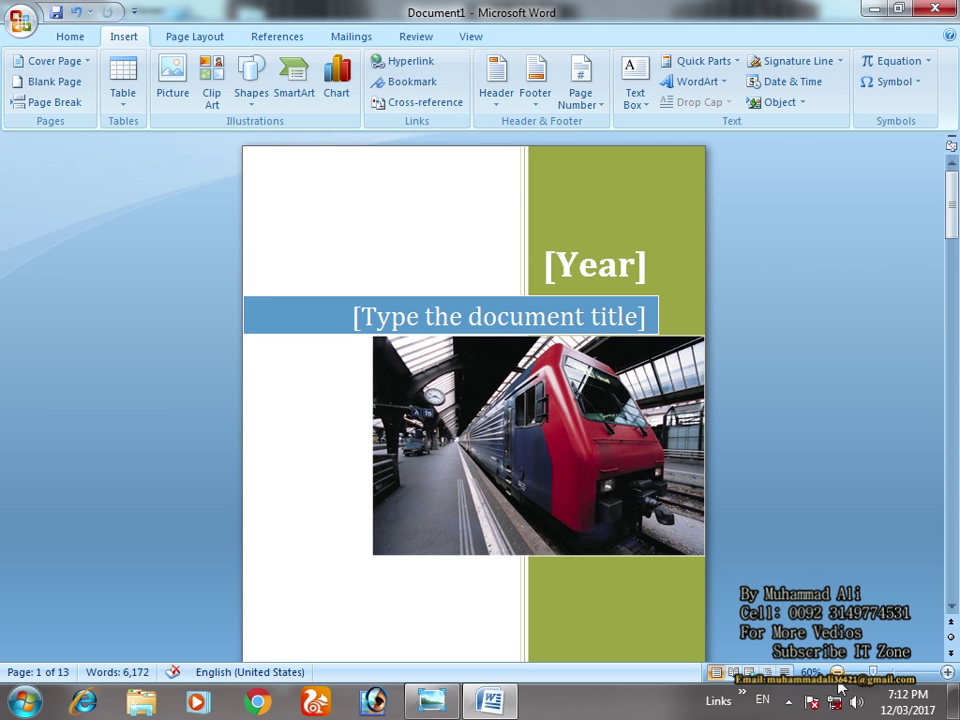
click(839, 682)
click(839, 682)
click(839, 682)
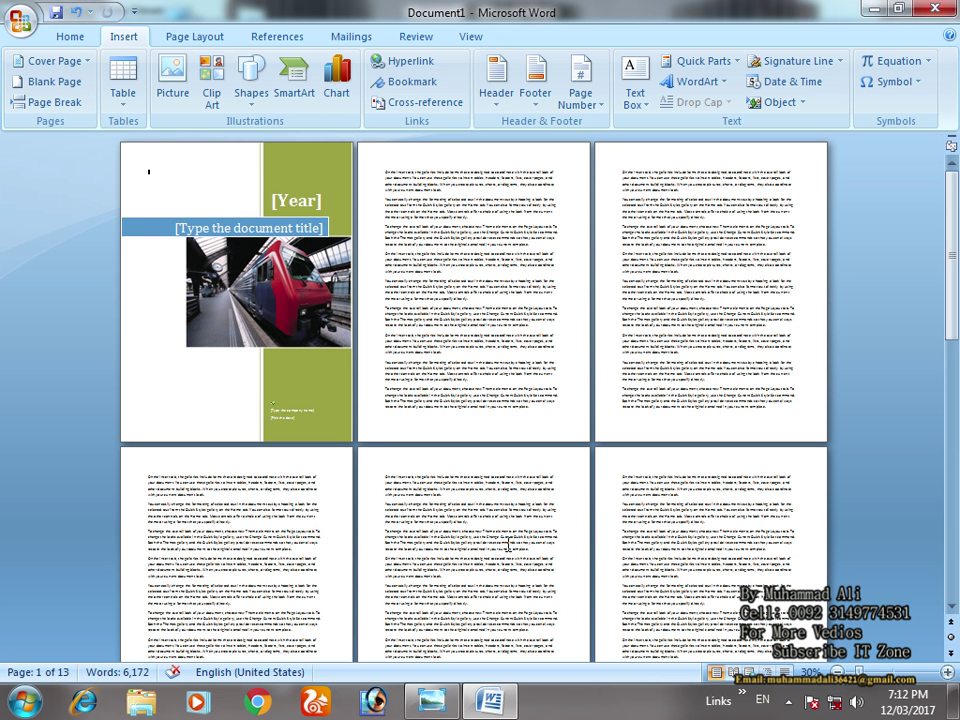
click(838, 673)
click(838, 673)
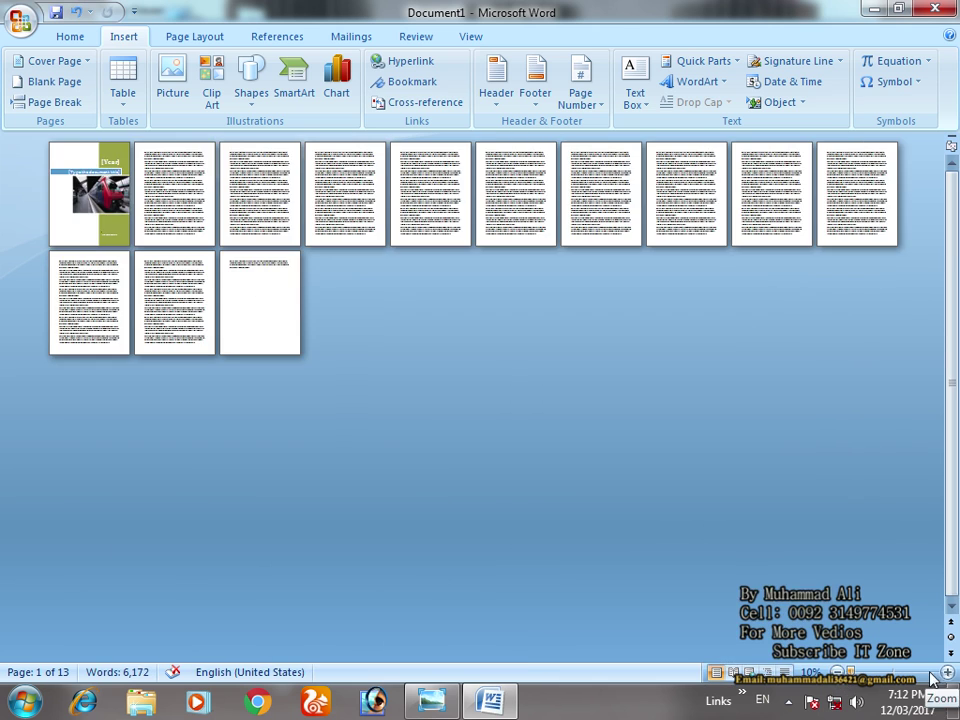
click(947, 674)
click(947, 674)
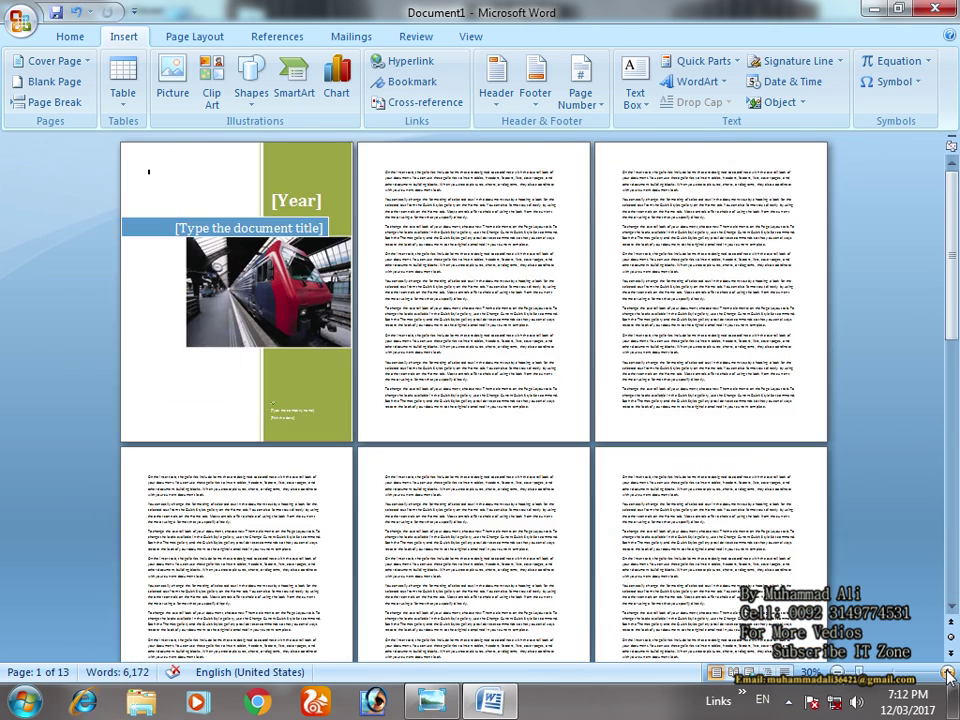
click(947, 674)
click(947, 674)
click(947, 674)
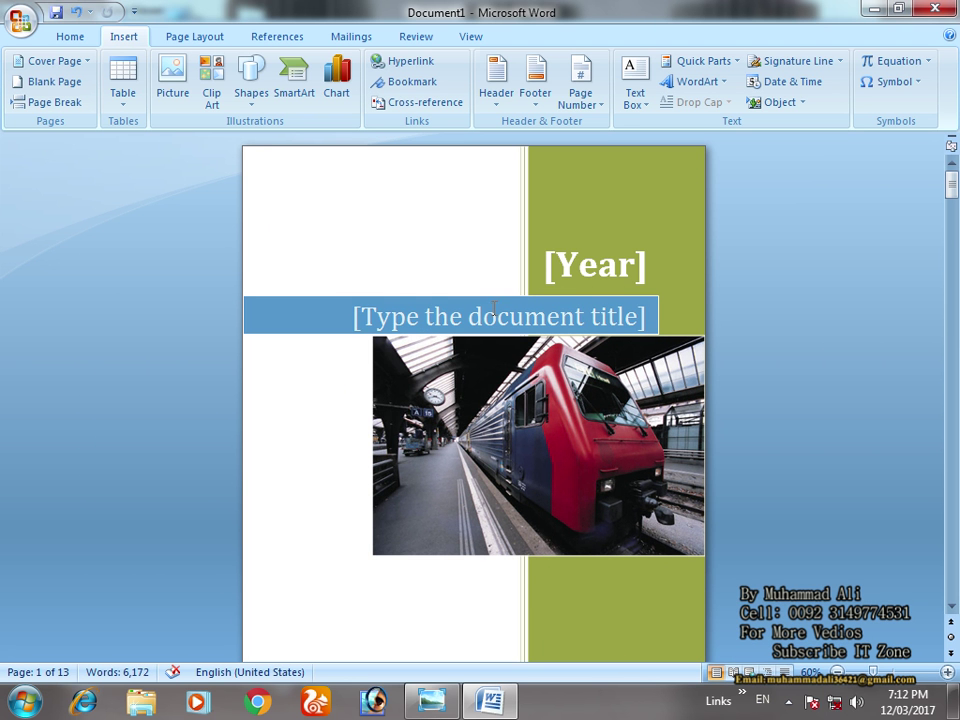
click(947, 674)
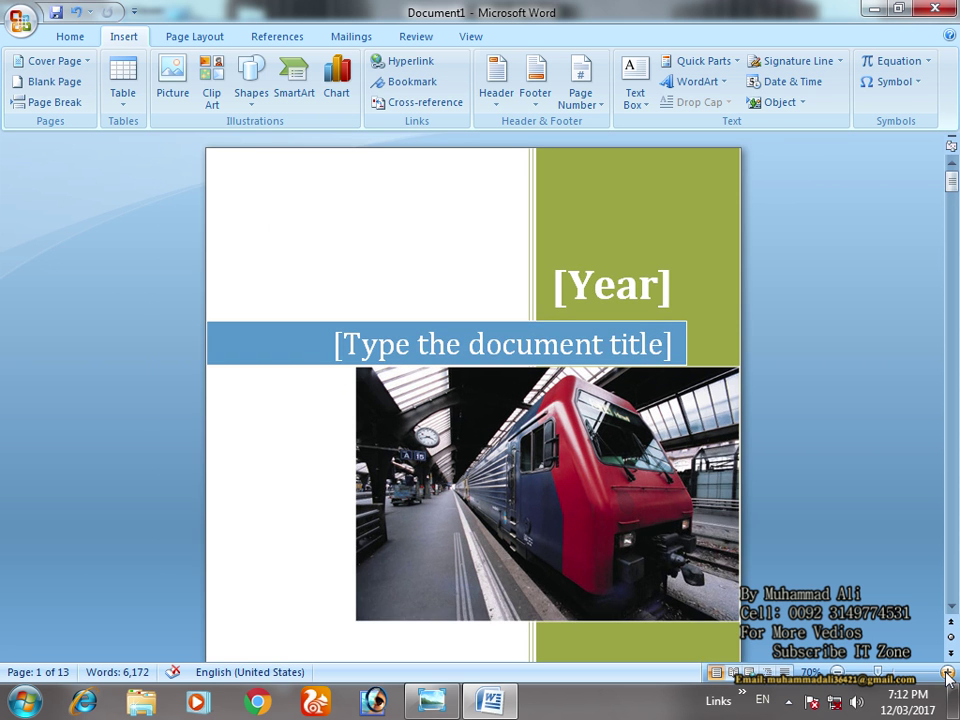
ctrl+scroll(660, 477, up, 1)
Replace the [Year] placeholder with 2007
click(628, 318)
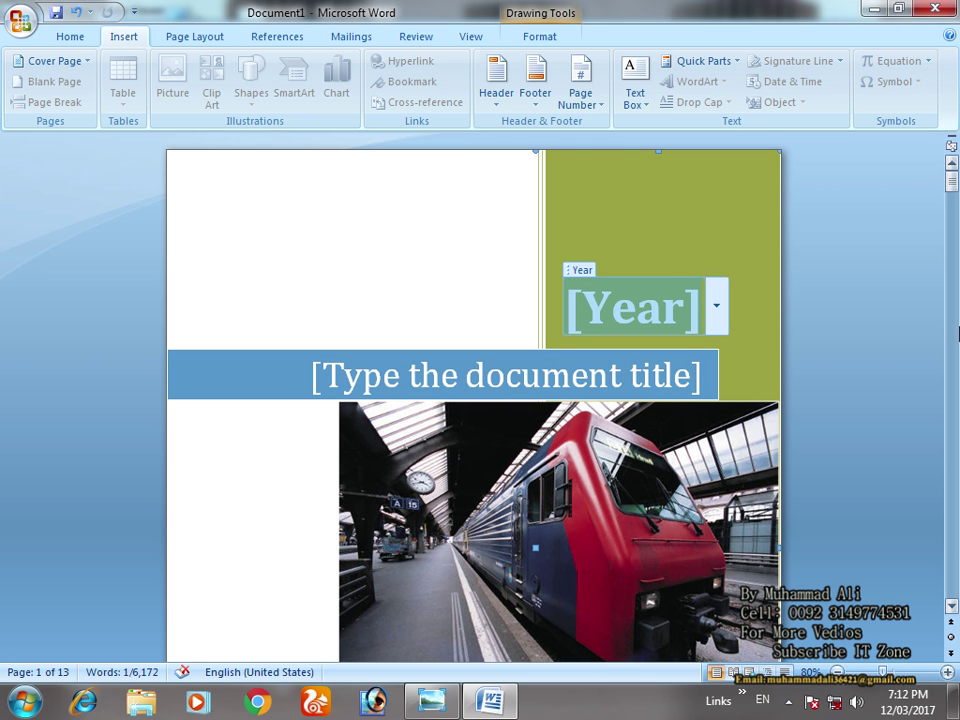
key(Delete)
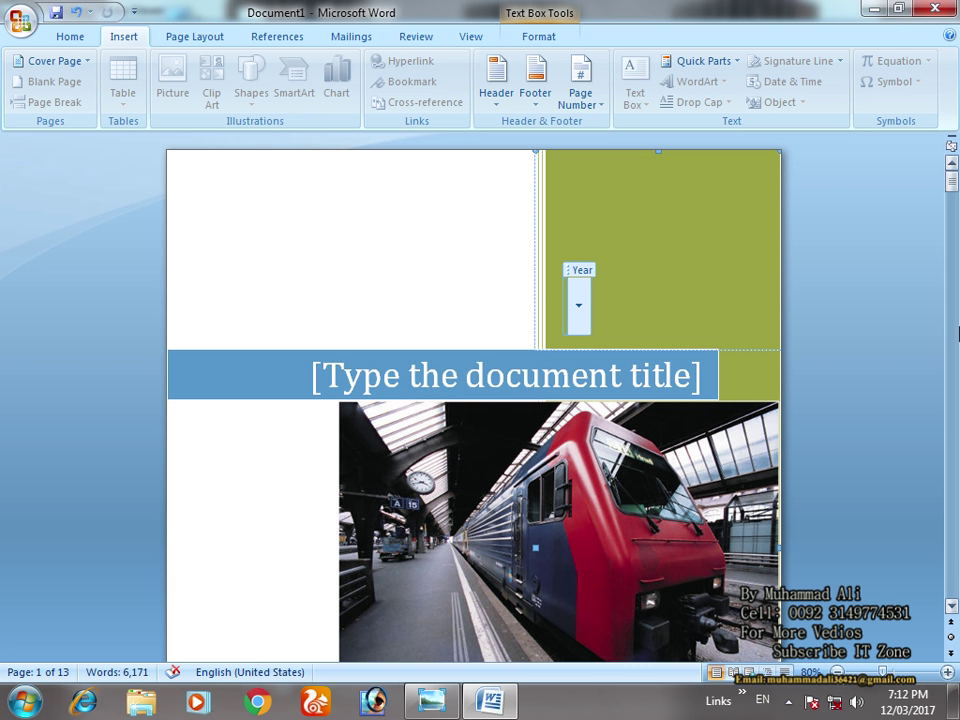
text(2007)
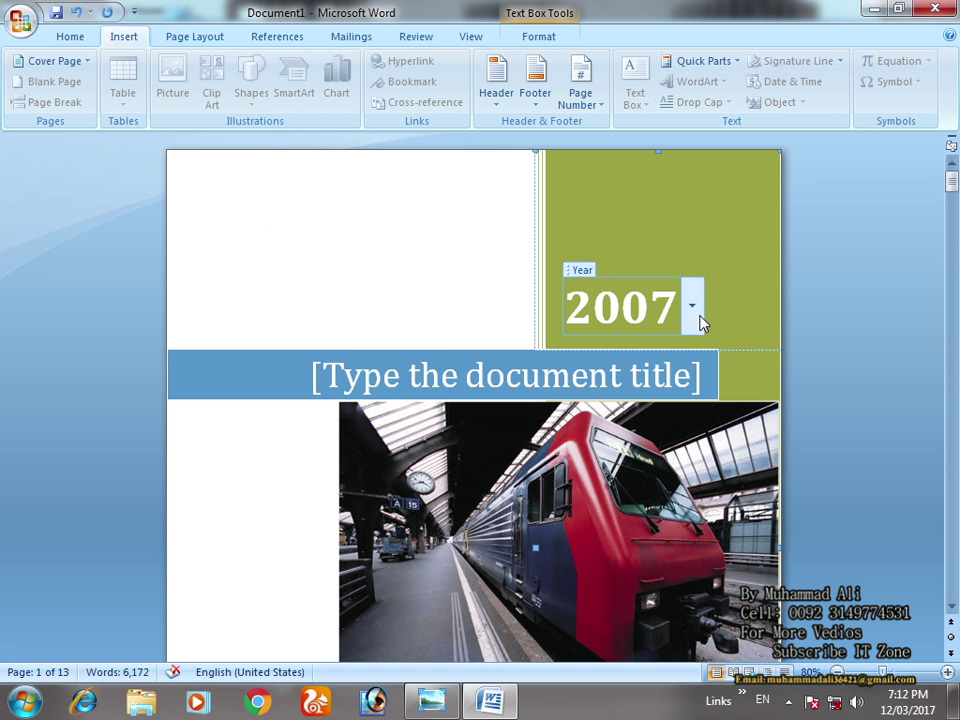
Replace the document title placeholder with DIT
click(589, 366)
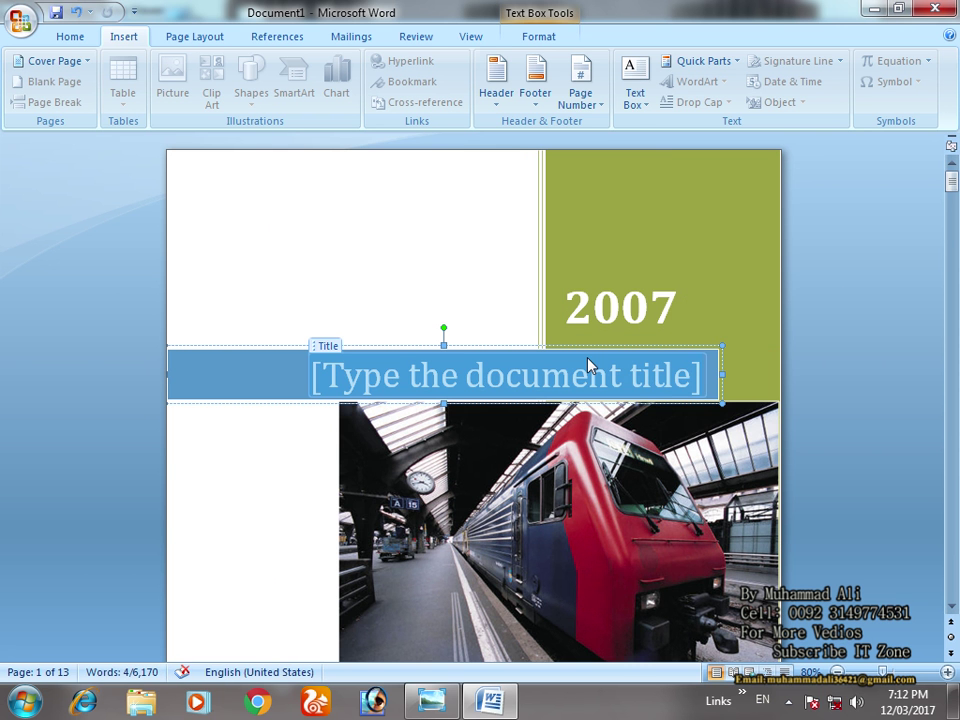
key(Delete)
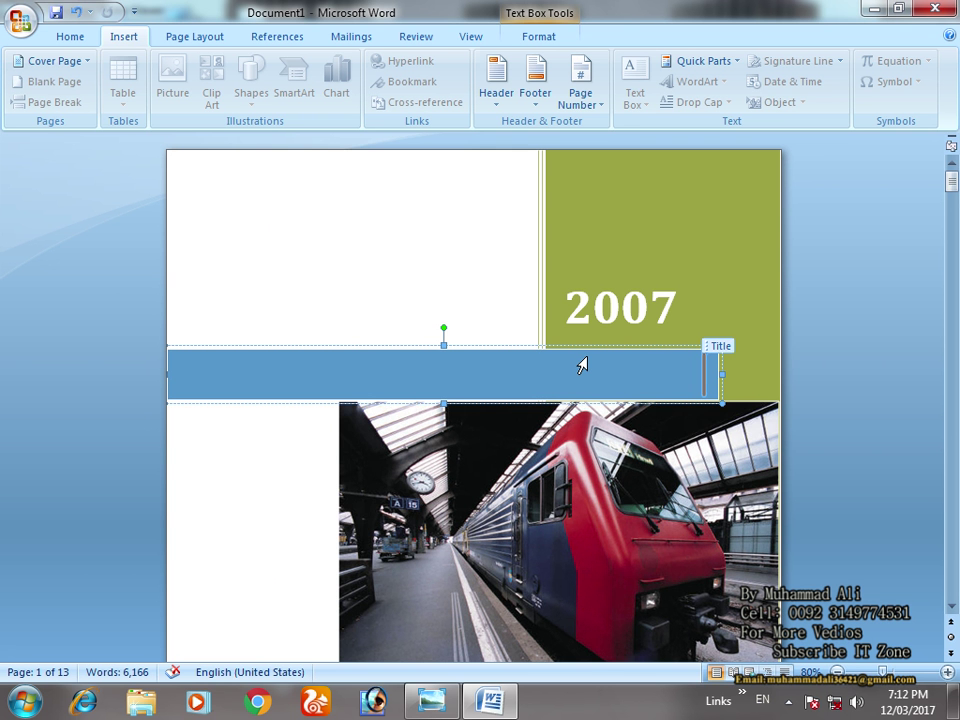
text(DIT)
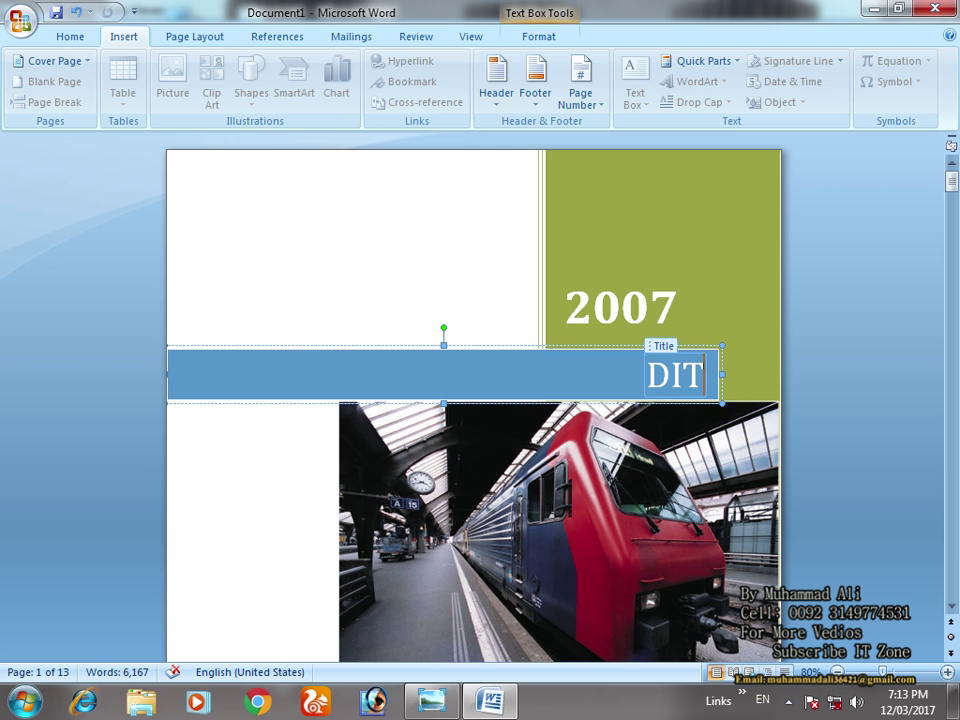
Select the title DIT and apply Bold, font size 28 and dark red font colour
click(732, 356)
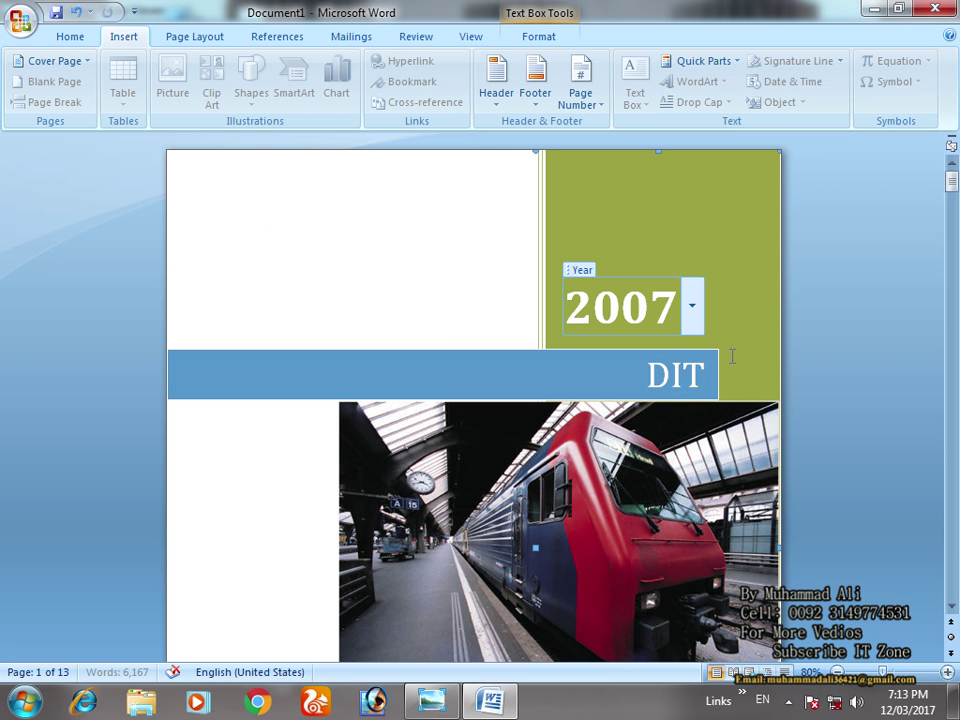
click(690, 376)
double_click(692, 377)
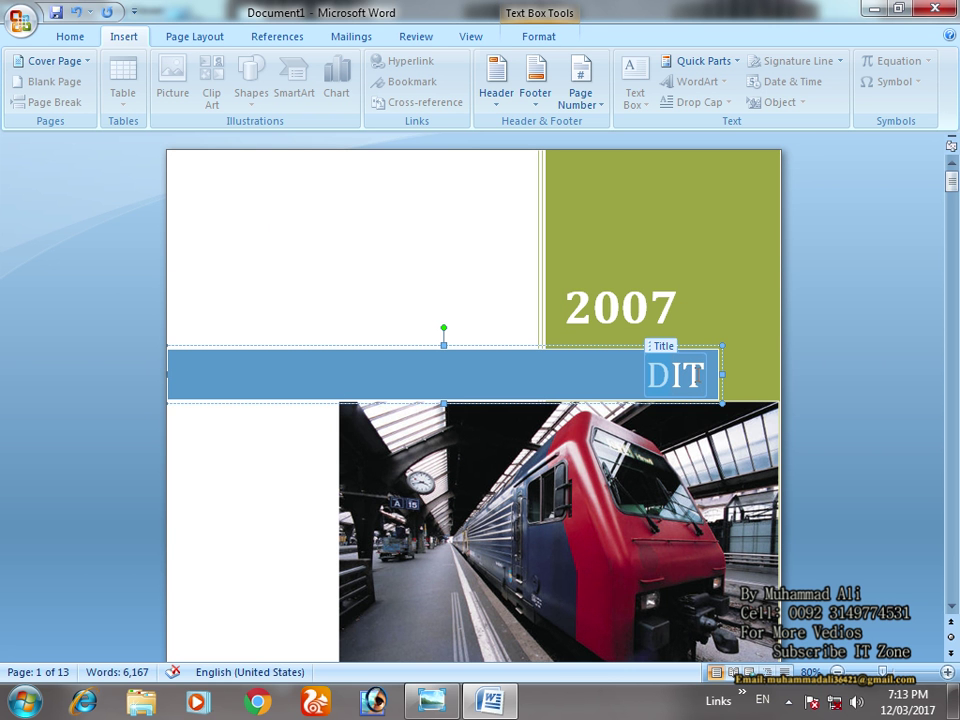
drag(692, 378, 711, 376)
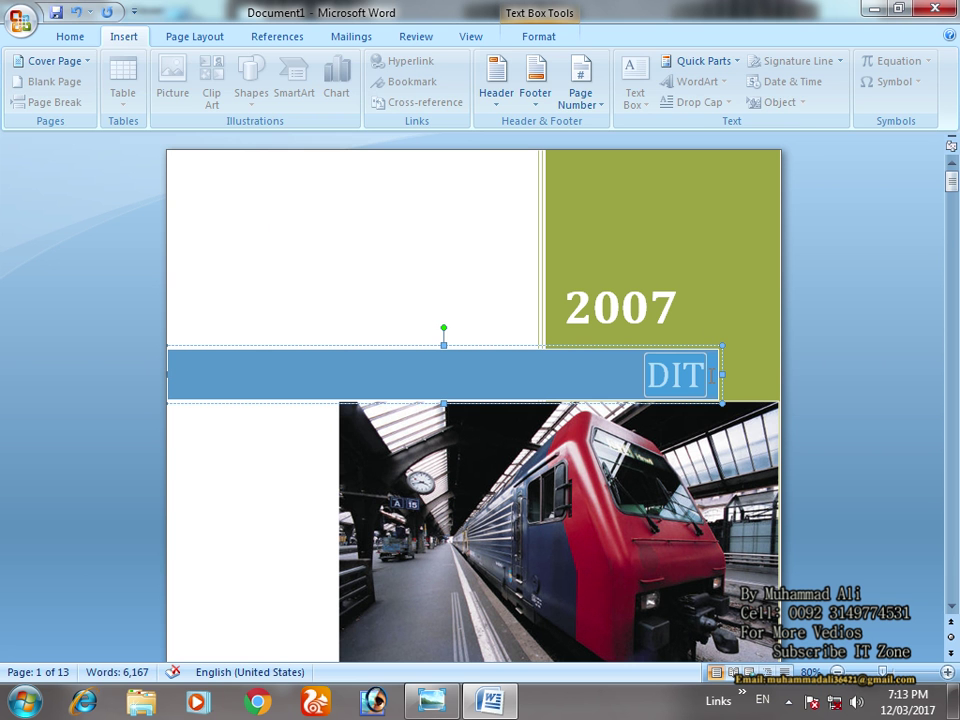
click(62, 40)
click(90, 96)
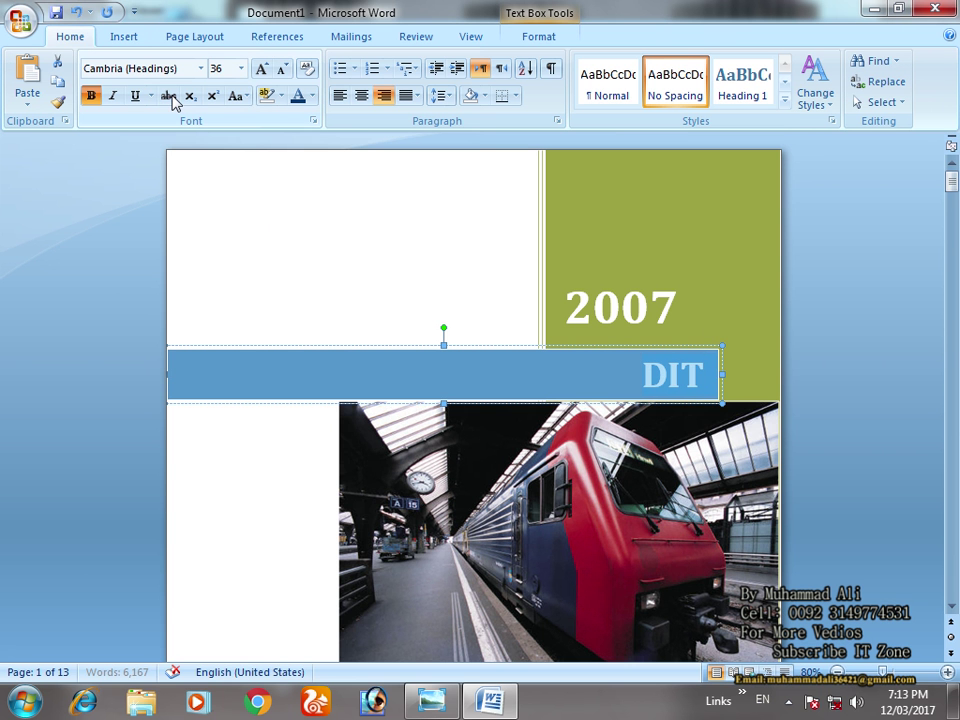
click(241, 68)
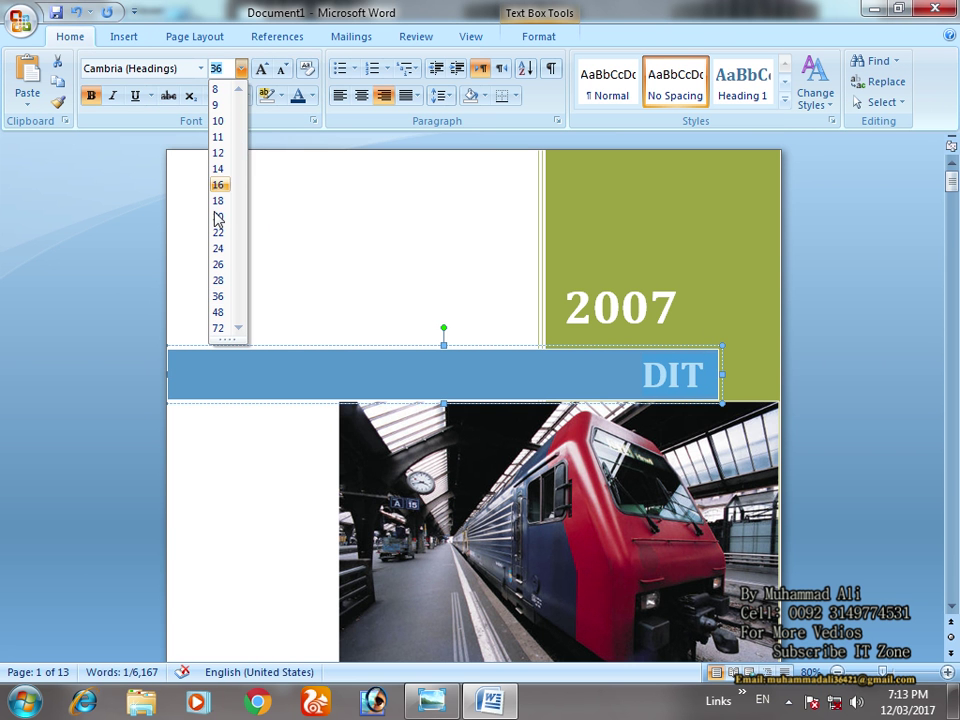
click(218, 280)
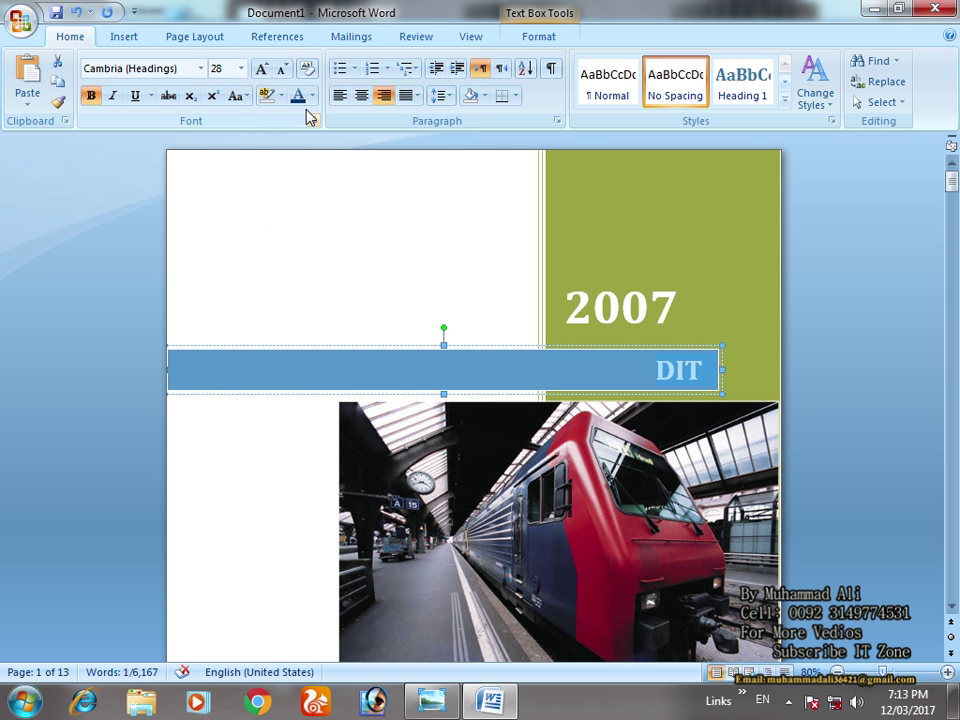
click(312, 96)
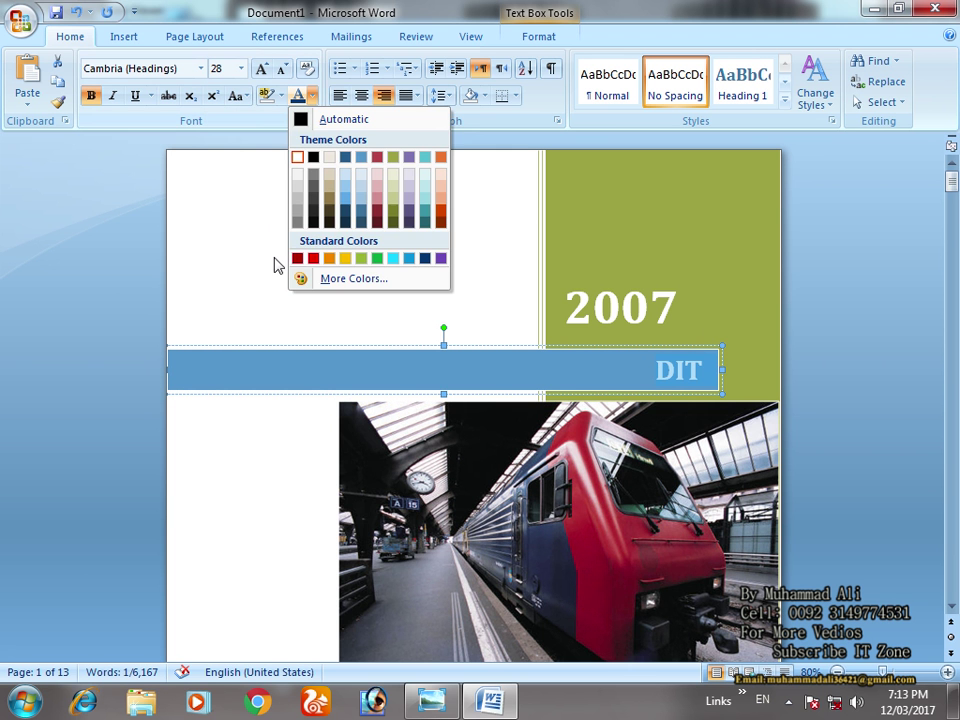
click(297, 260)
click(716, 407)
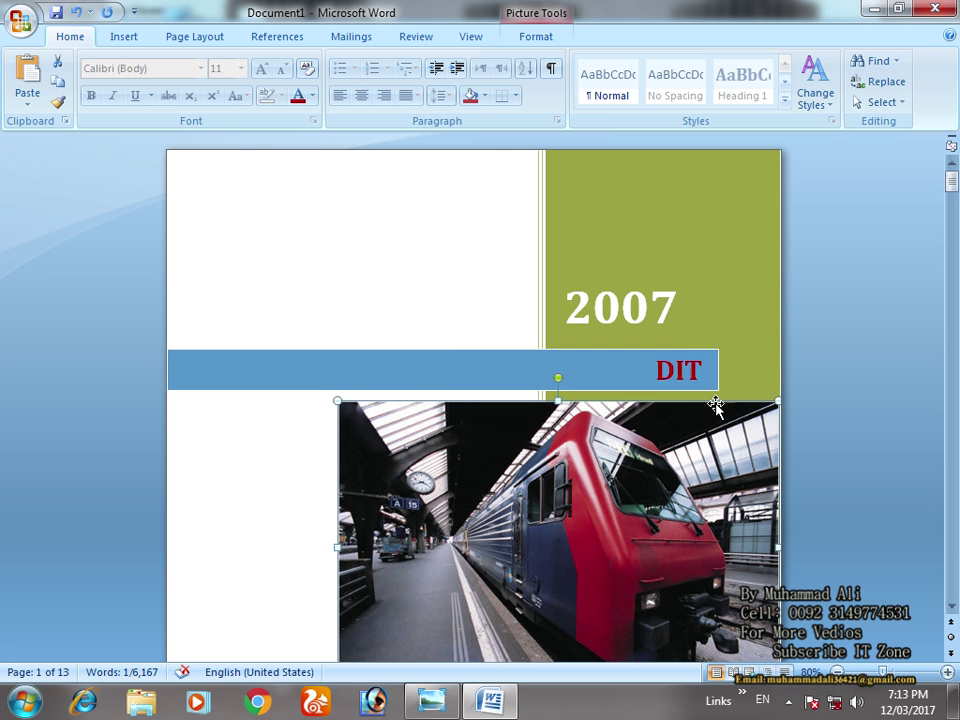
click(707, 371)
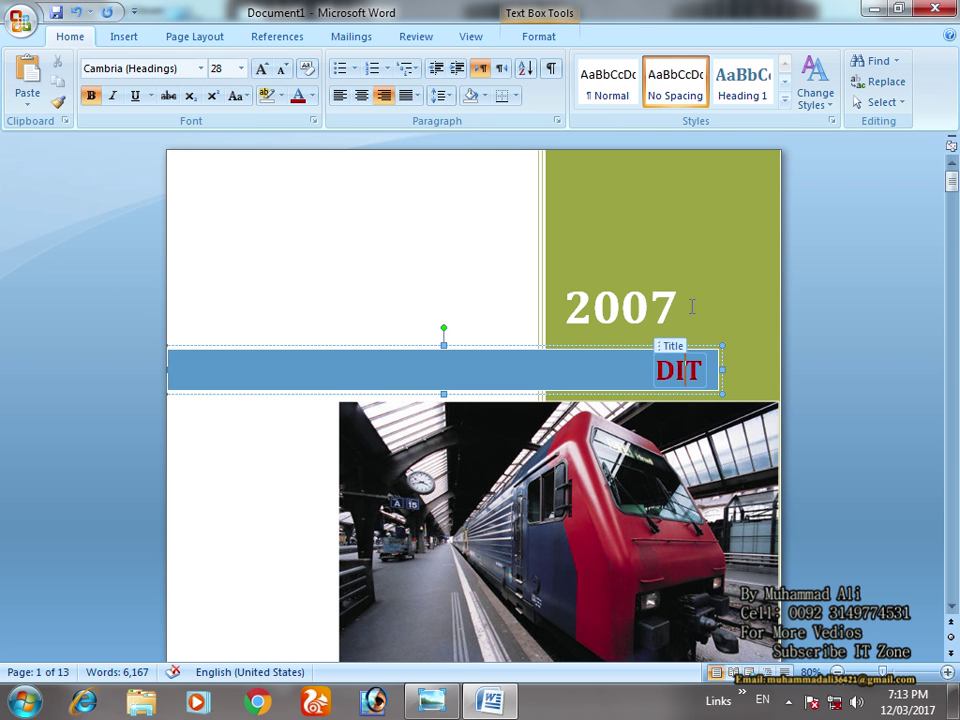
Replace DIT with the title text 'Operating System'
key(BackSpace)
key(BackSpace)
key(BackSpace)
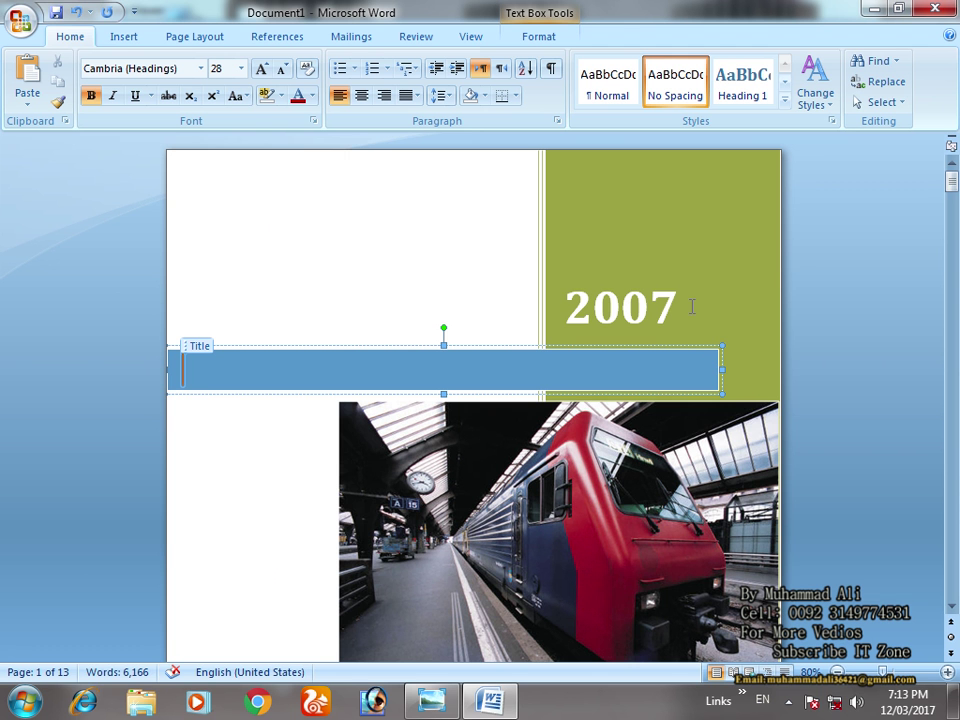
text(Op)
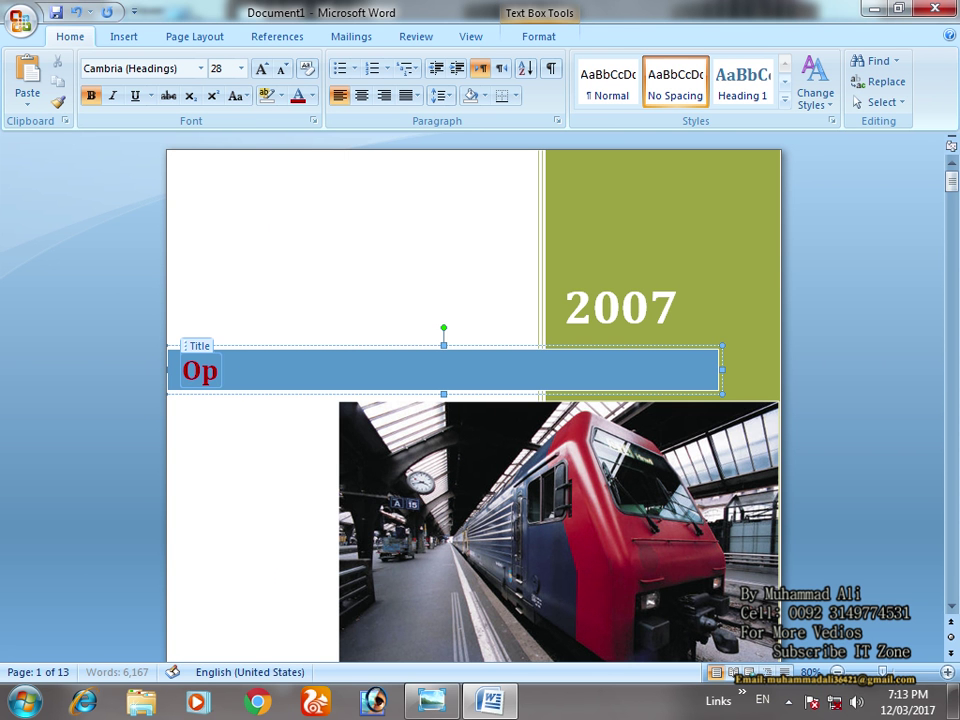
text(erati)
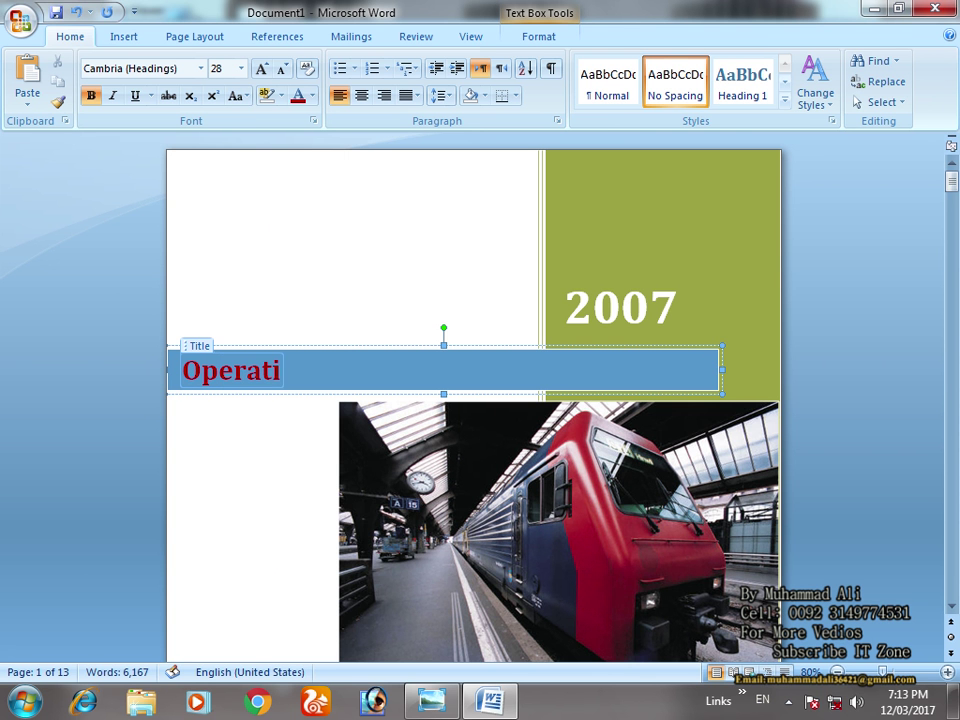
key(BackSpace)
text(ing)
text( System)
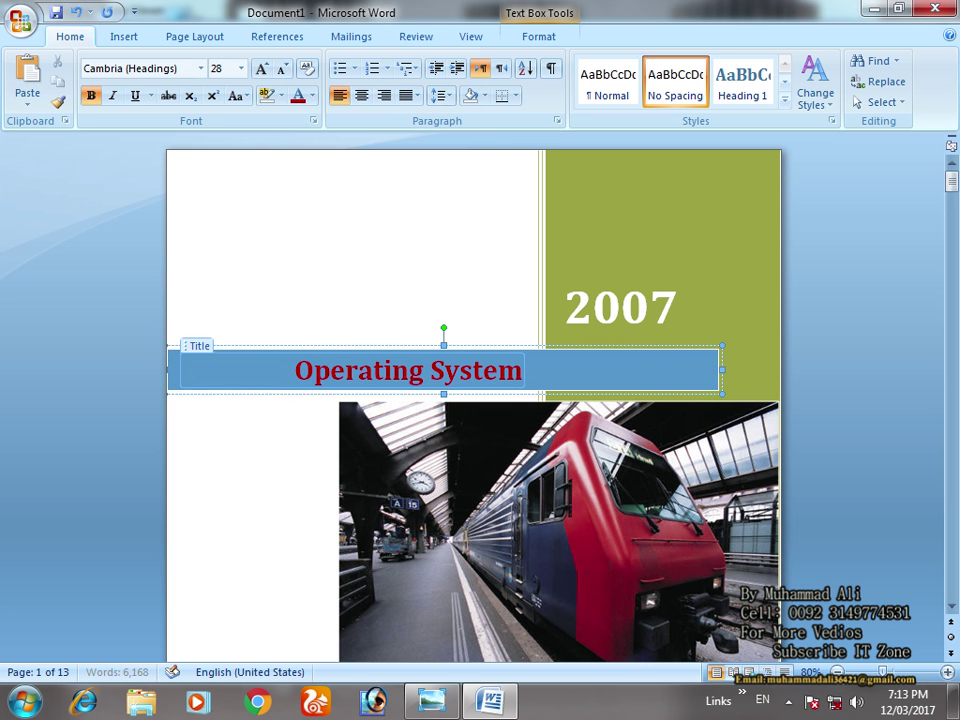
click(437, 455)
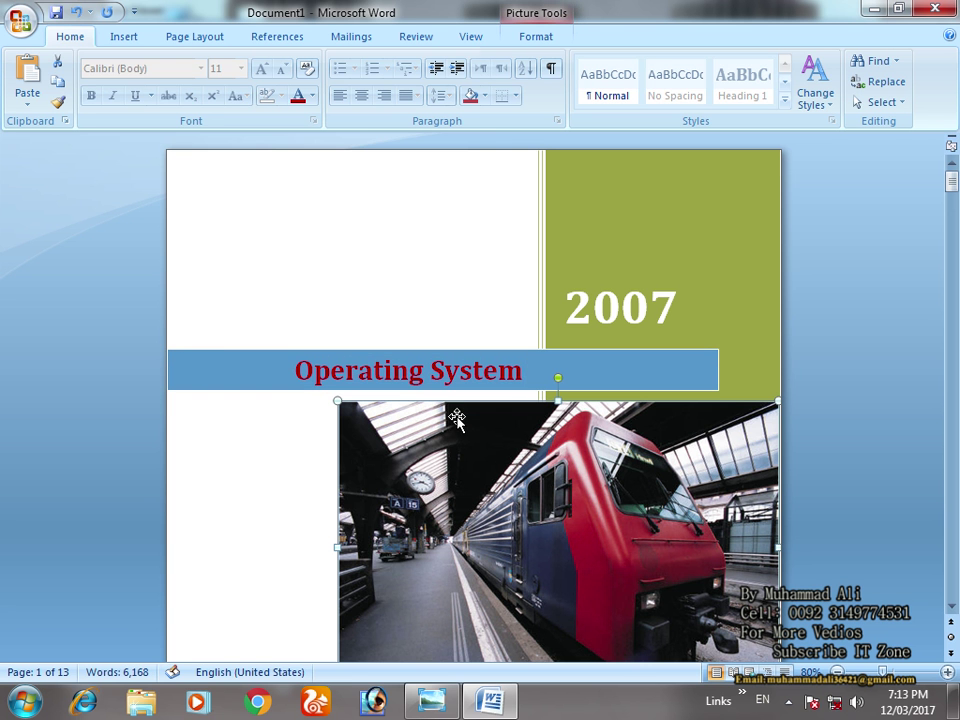
Open the Picture Tools formatting options for the cover's train photo
scroll(625, 570, down, 2)
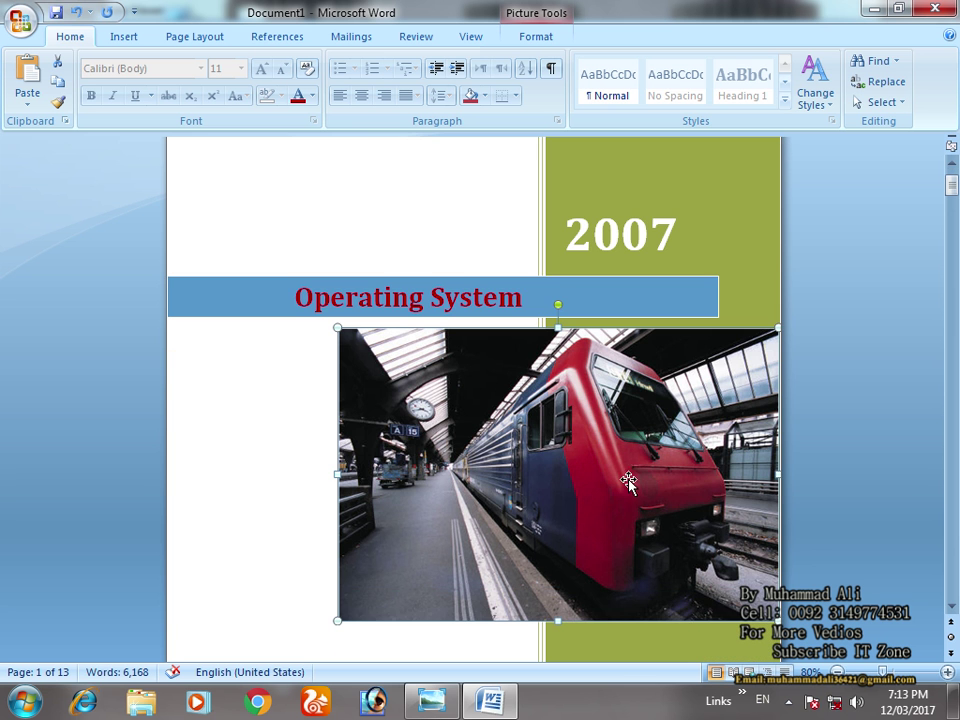
scroll(614, 478, down, 1)
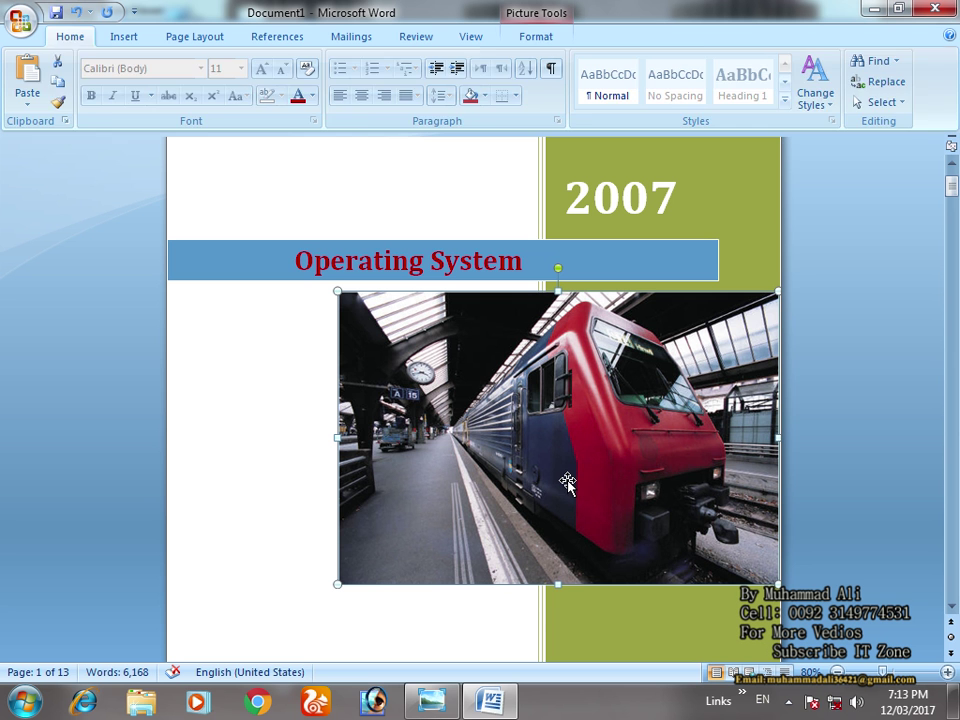
double_click(567, 483)
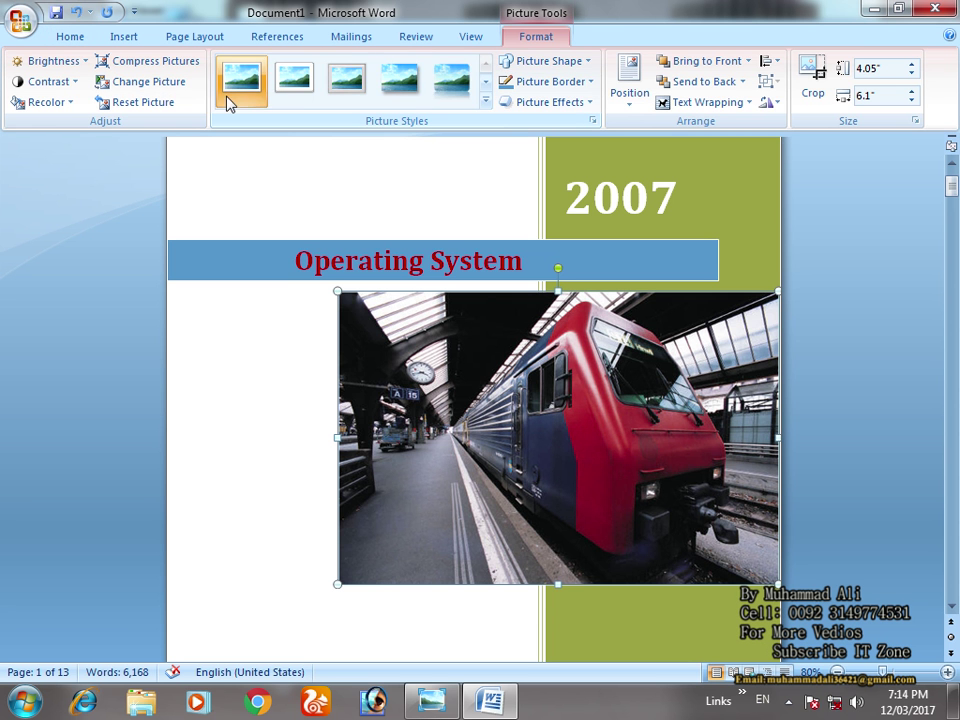
Start Change Picture and browse from drive D: to the folders on Local Disk (E:)
click(147, 82)
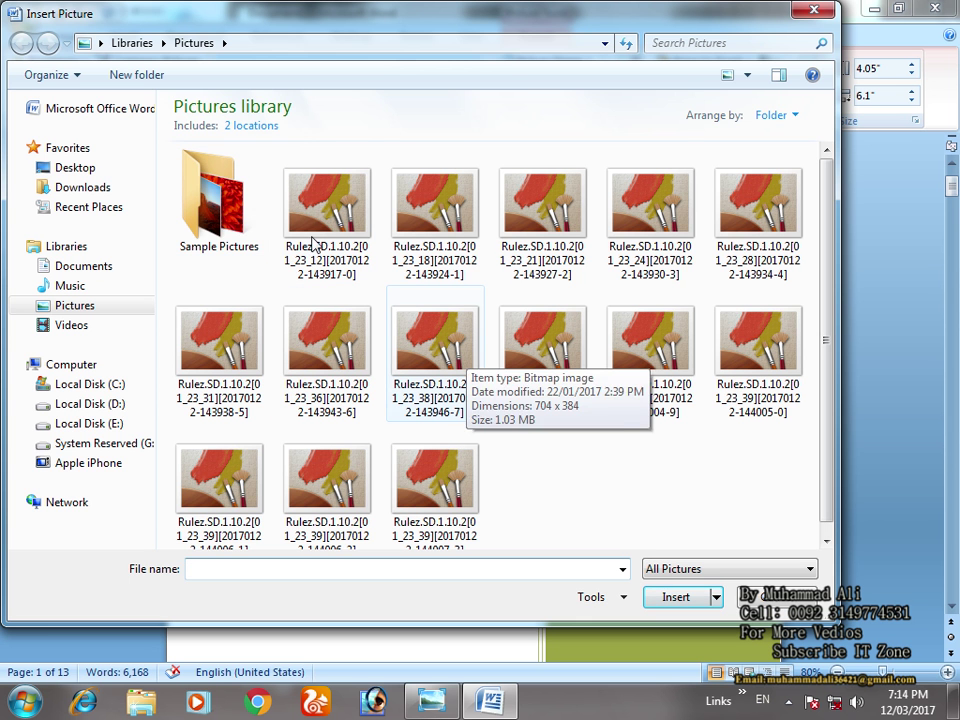
click(95, 403)
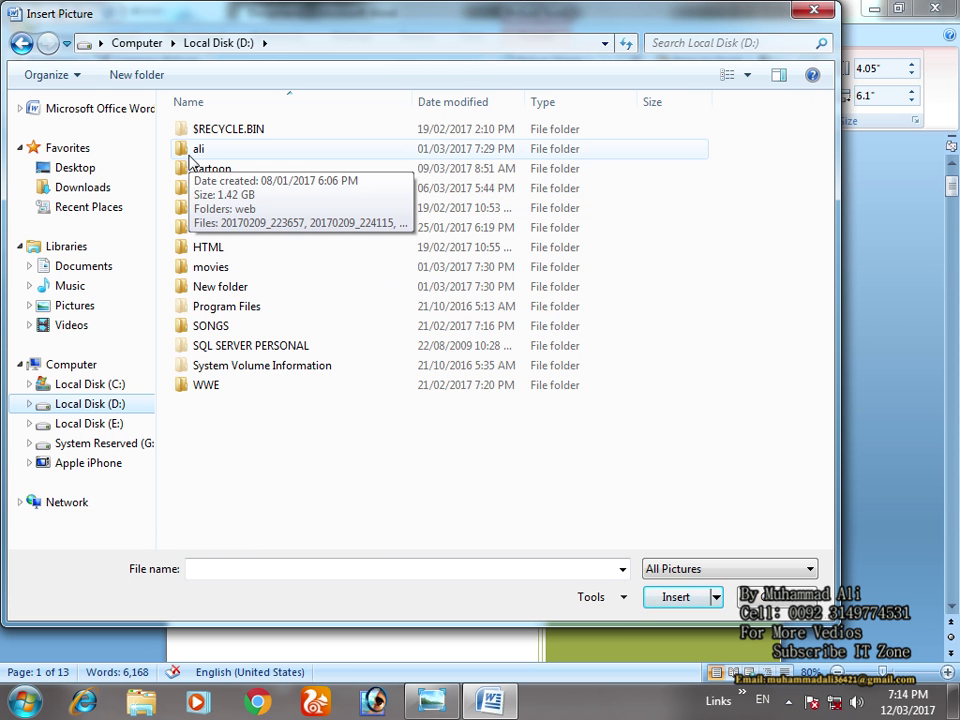
click(214, 253)
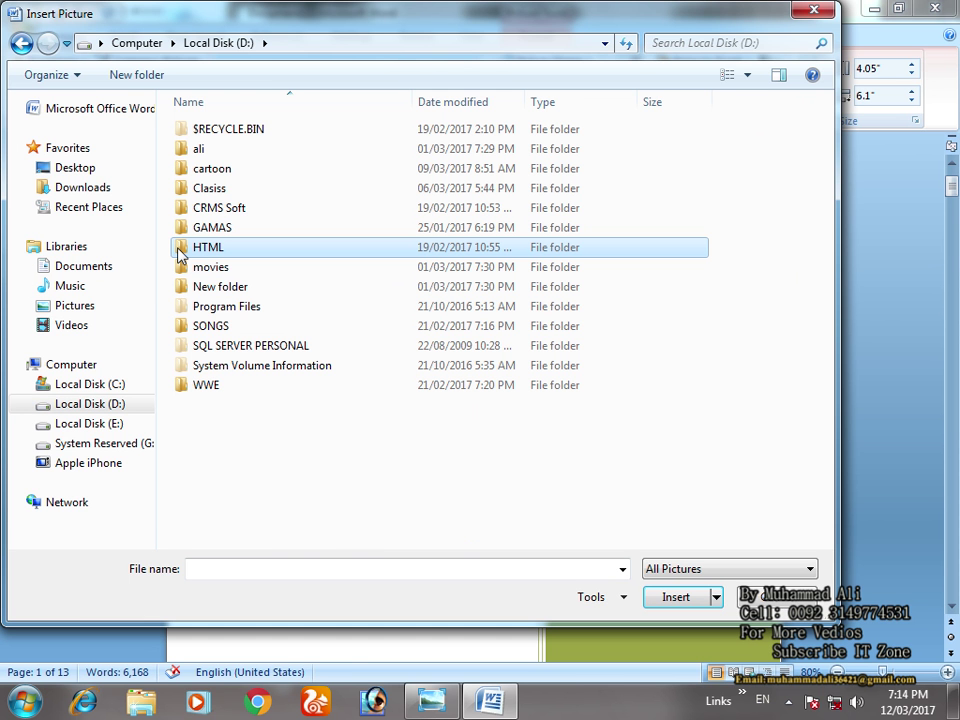
click(606, 44)
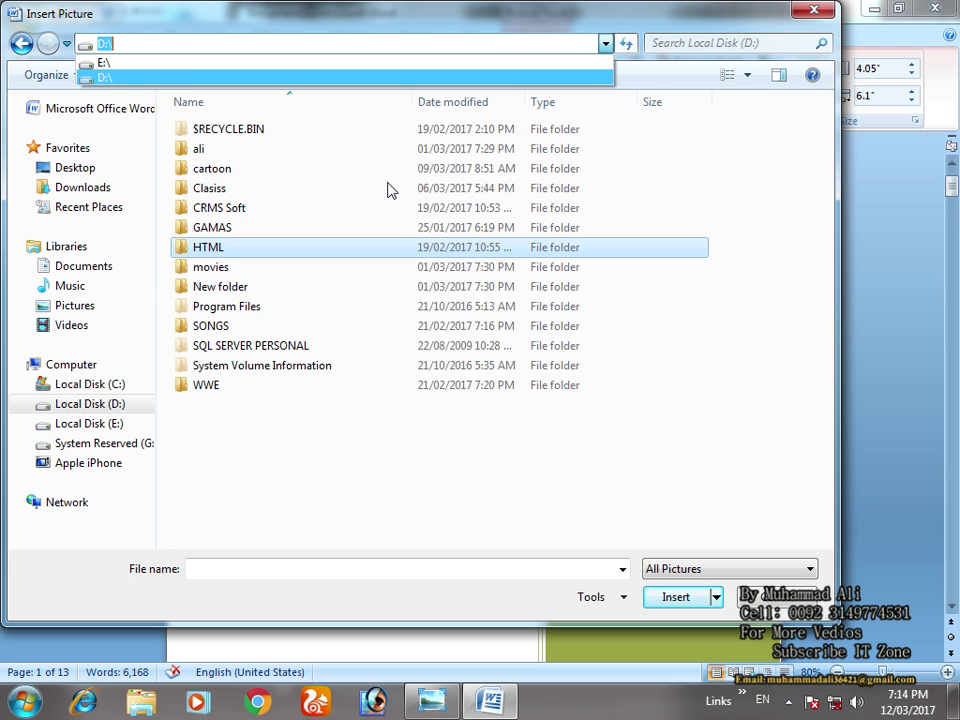
click(193, 63)
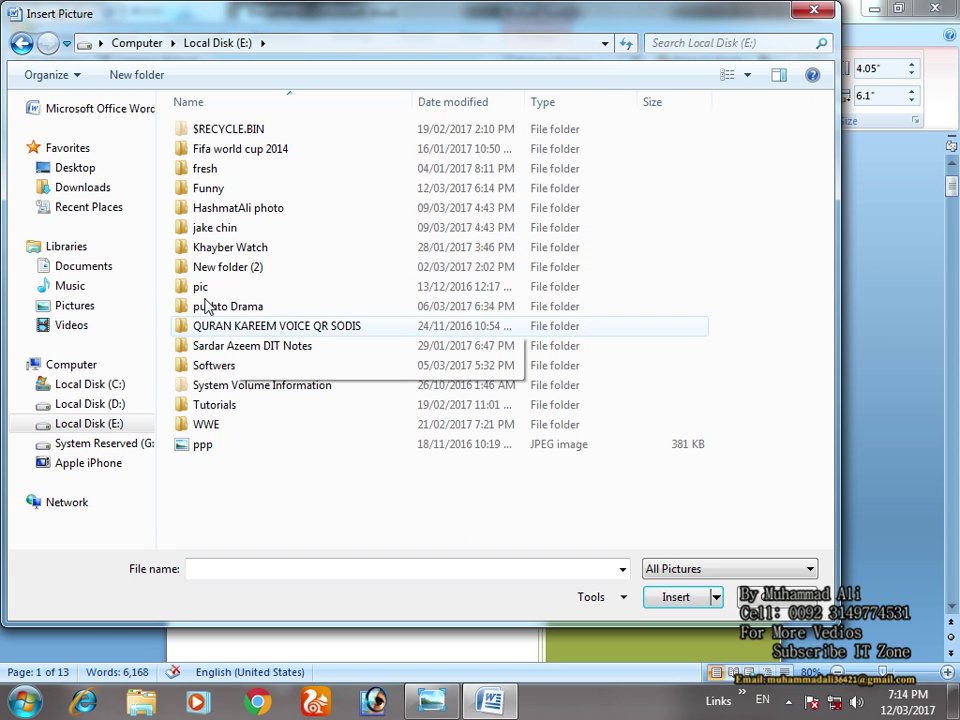
click(201, 288)
double_click(201, 288)
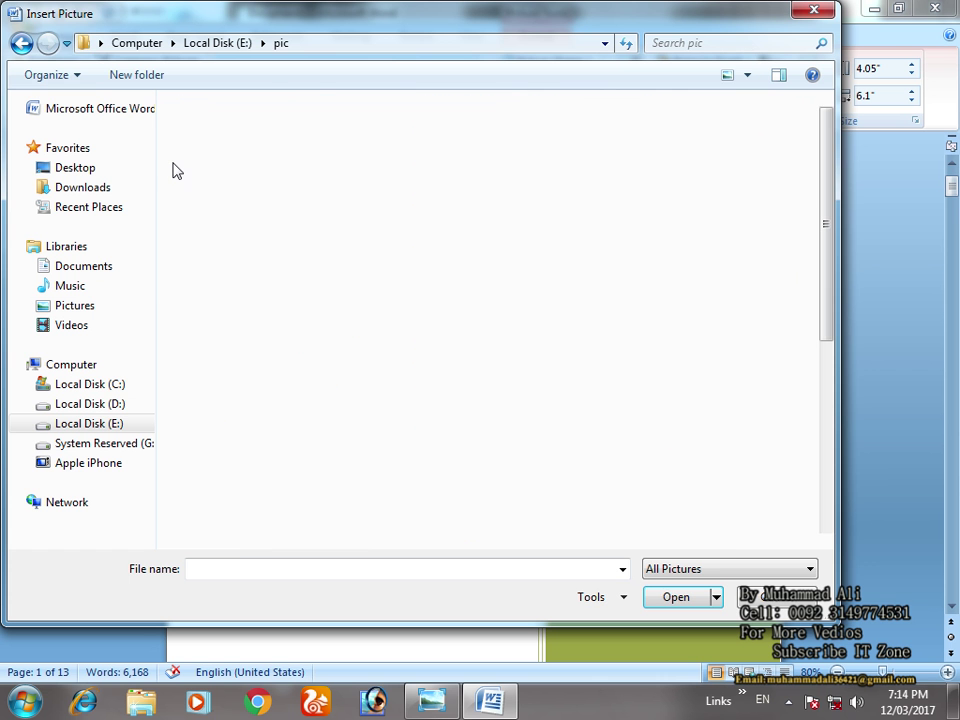
click(21, 43)
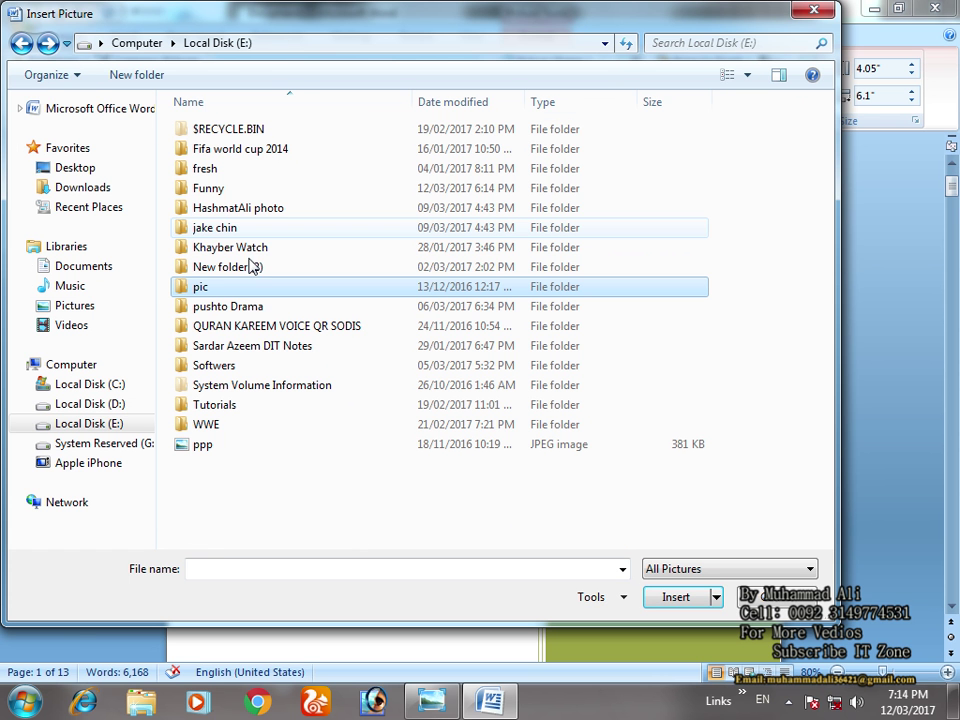
click(212, 210)
Open the personal photo folder and scroll down to picture 1 (232)
double_click(212, 210)
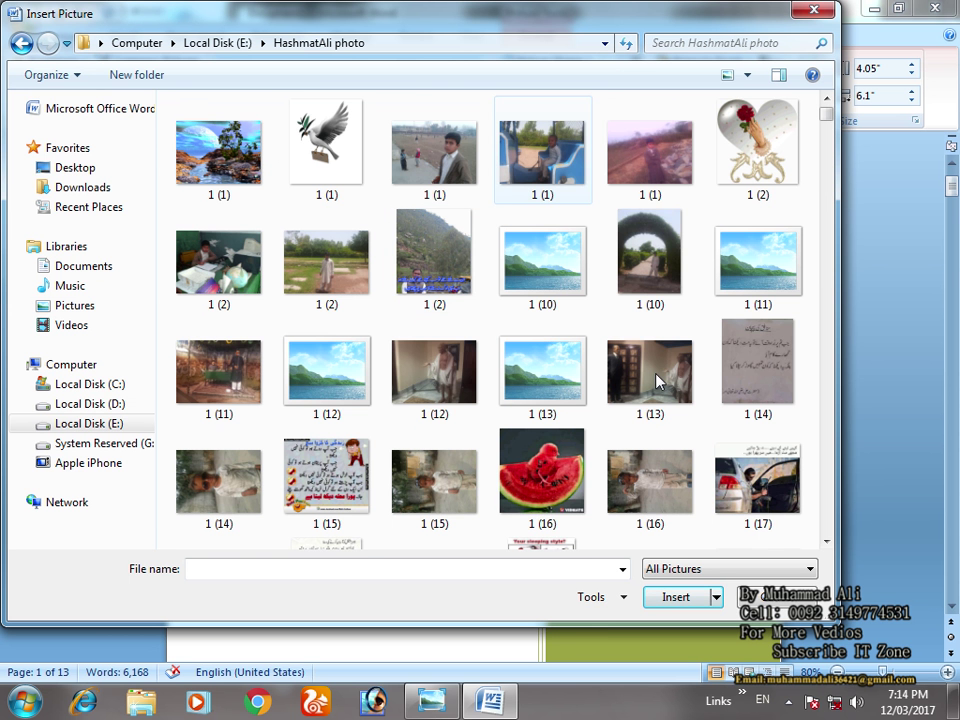
click(826, 541)
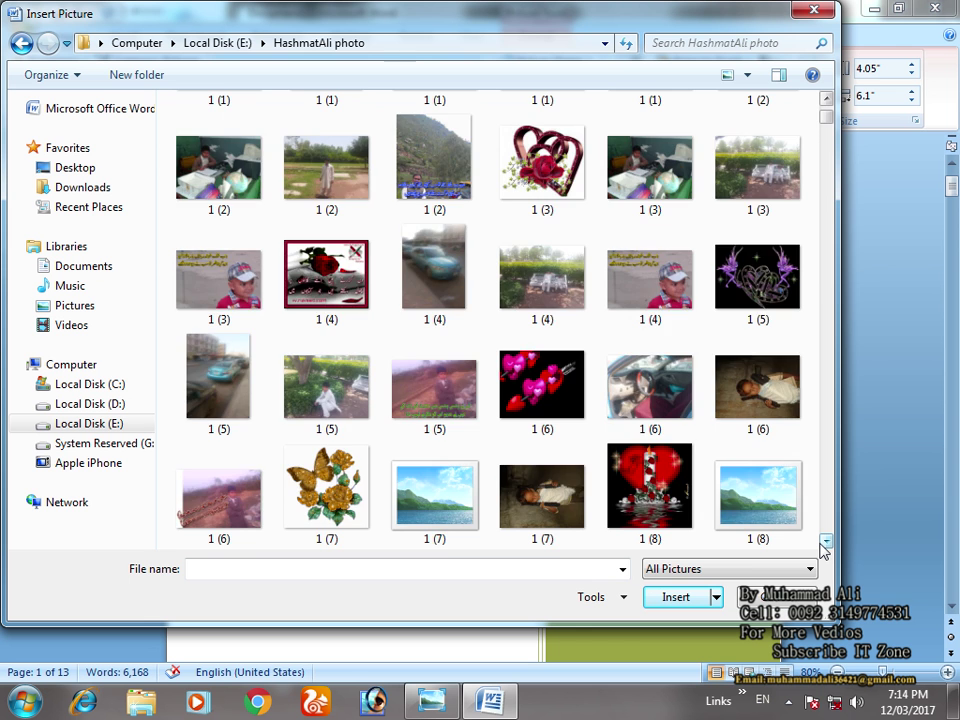
click(826, 541)
click(826, 541)
click(826, 541)
click(826, 541)
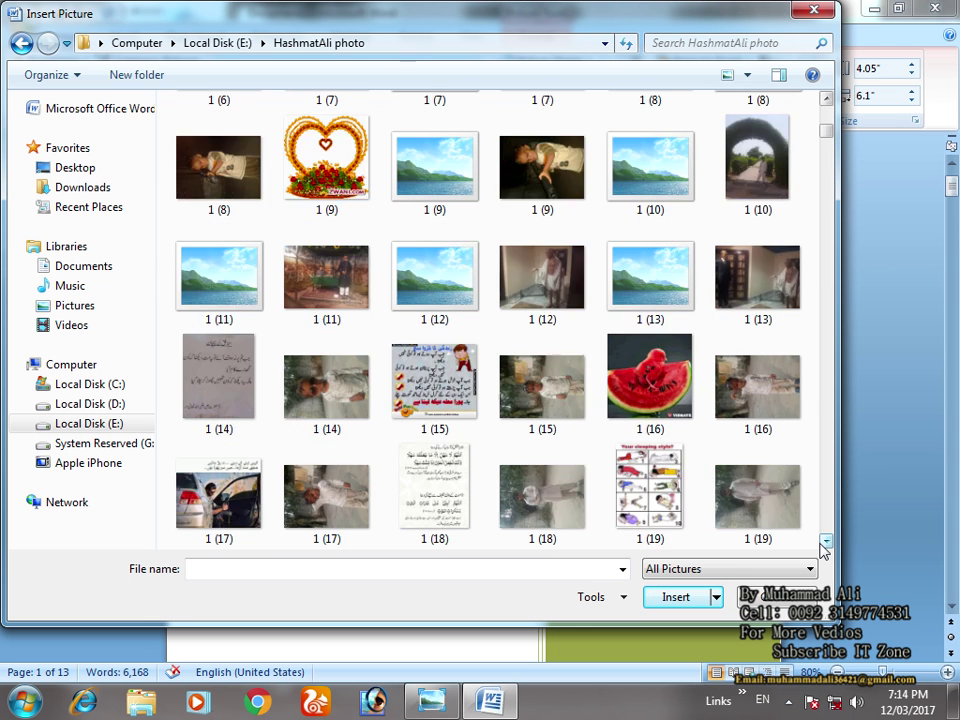
click(826, 541)
click(826, 541)
click(826, 541)
click(826, 541)
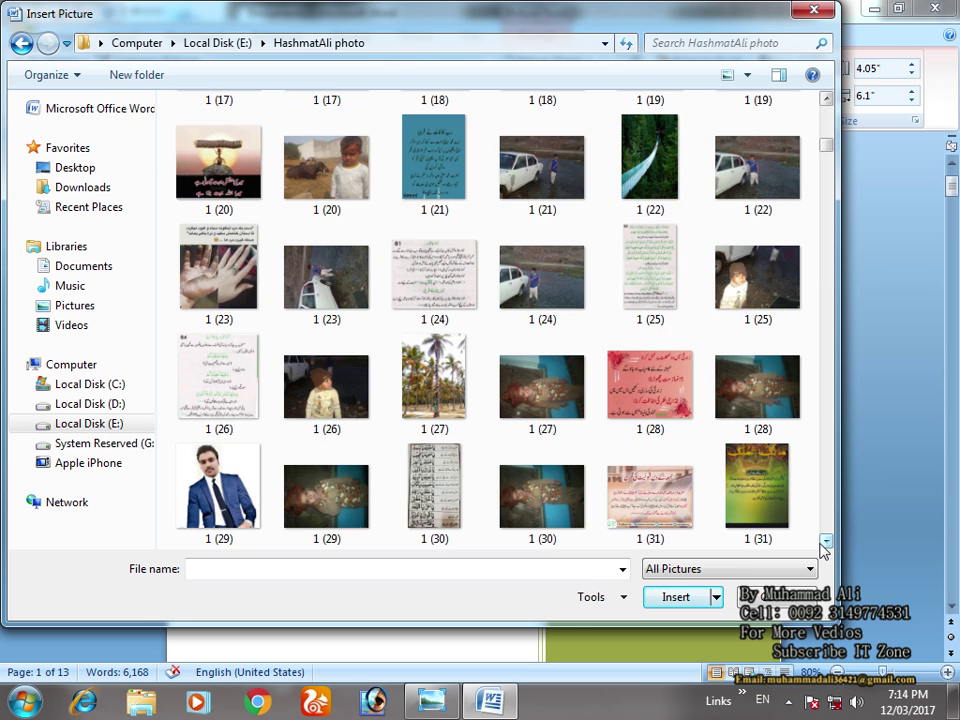
click(826, 541)
click(826, 541)
click(826, 541)
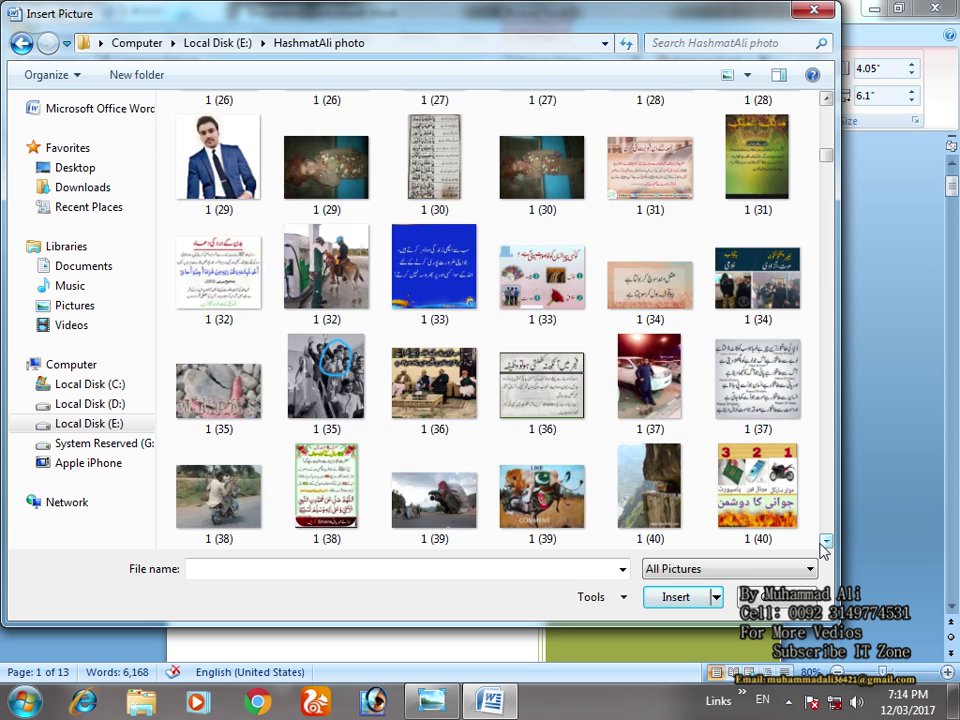
click(826, 541)
click(826, 541)
click(826, 541)
click(826, 541)
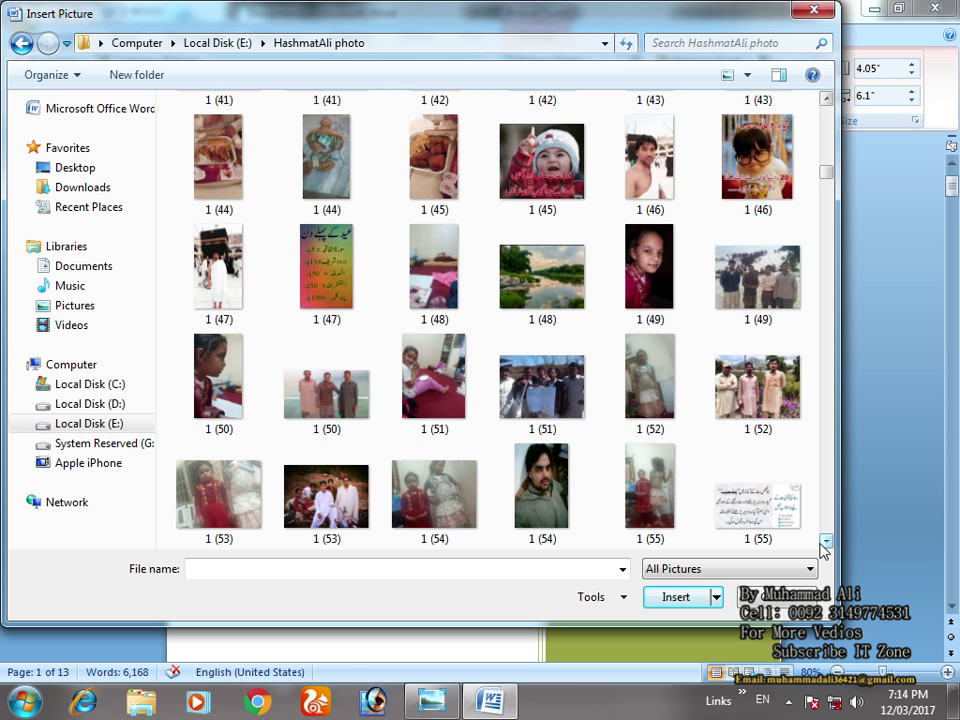
click(826, 541)
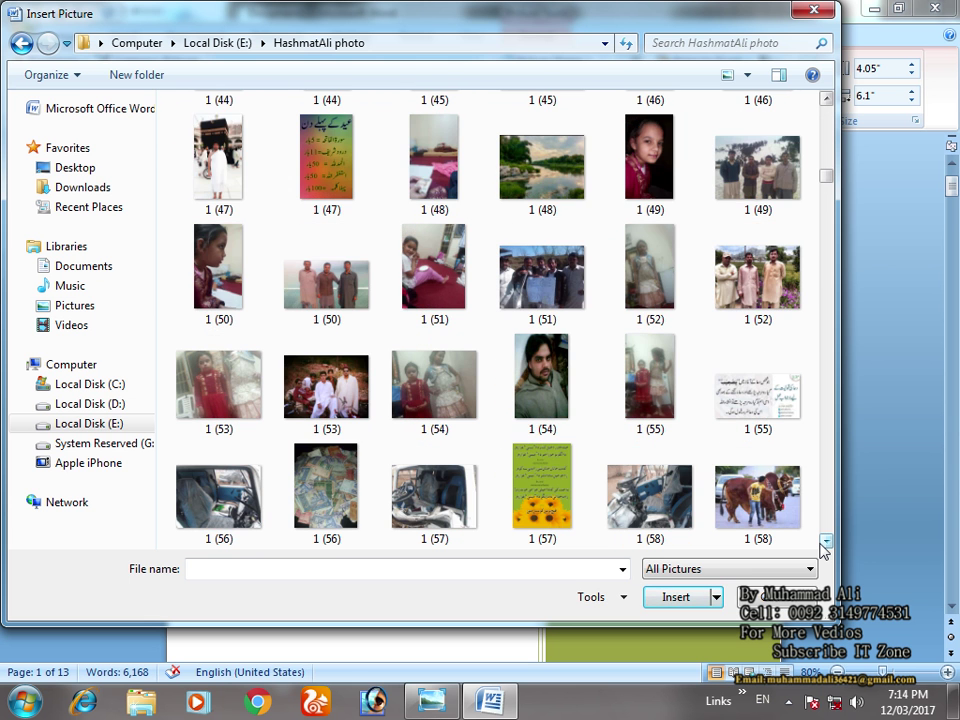
click(826, 541)
click(826, 541)
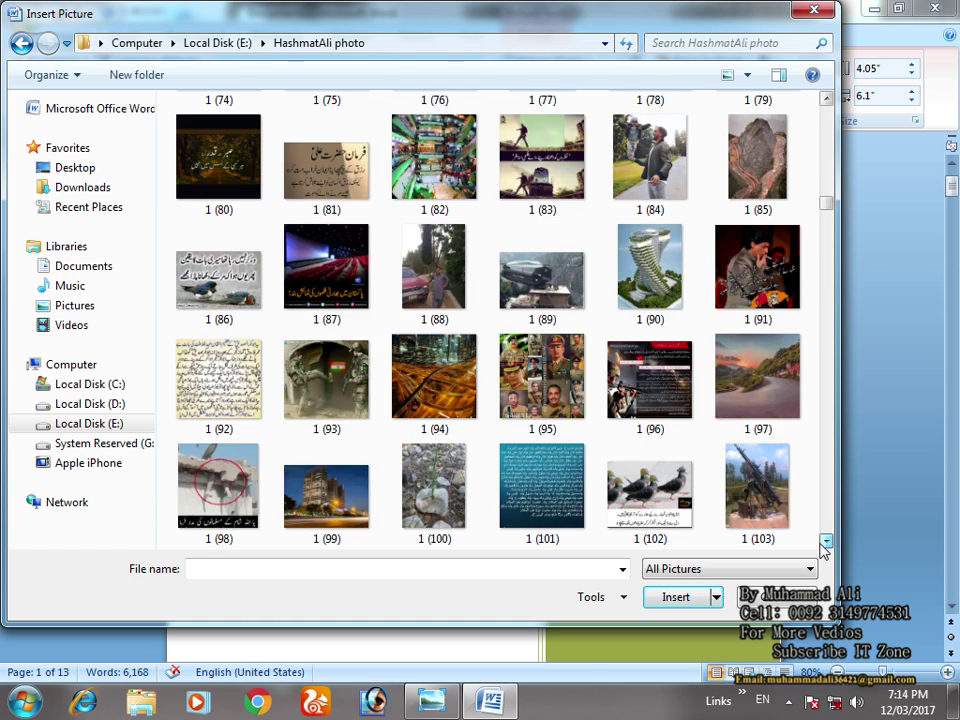
click(826, 541)
click(826, 541)
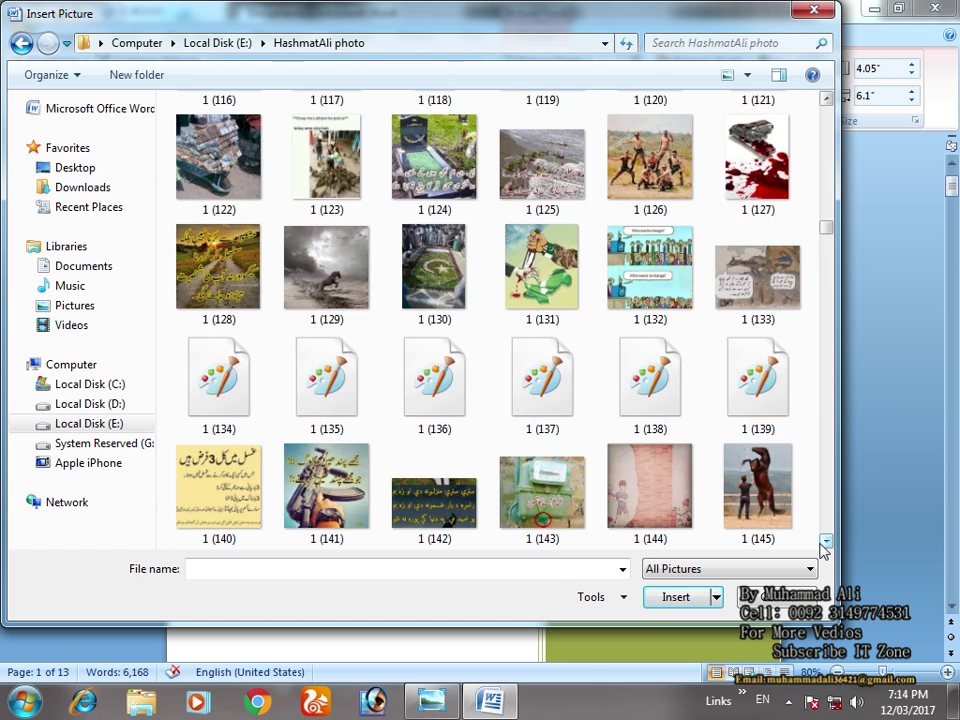
click(826, 541)
click(826, 541)
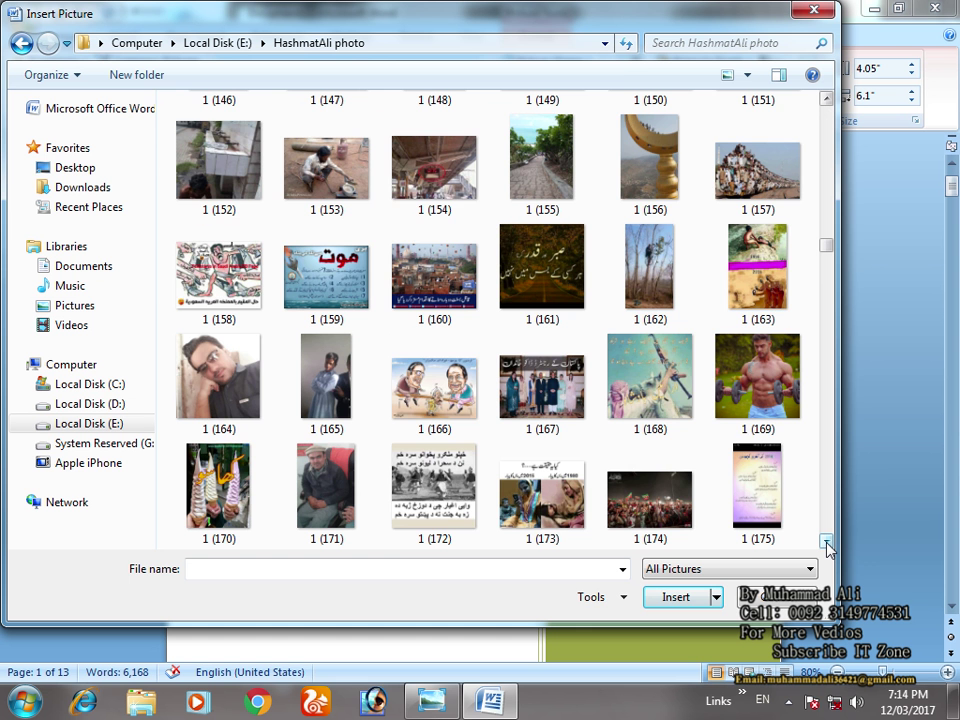
click(826, 541)
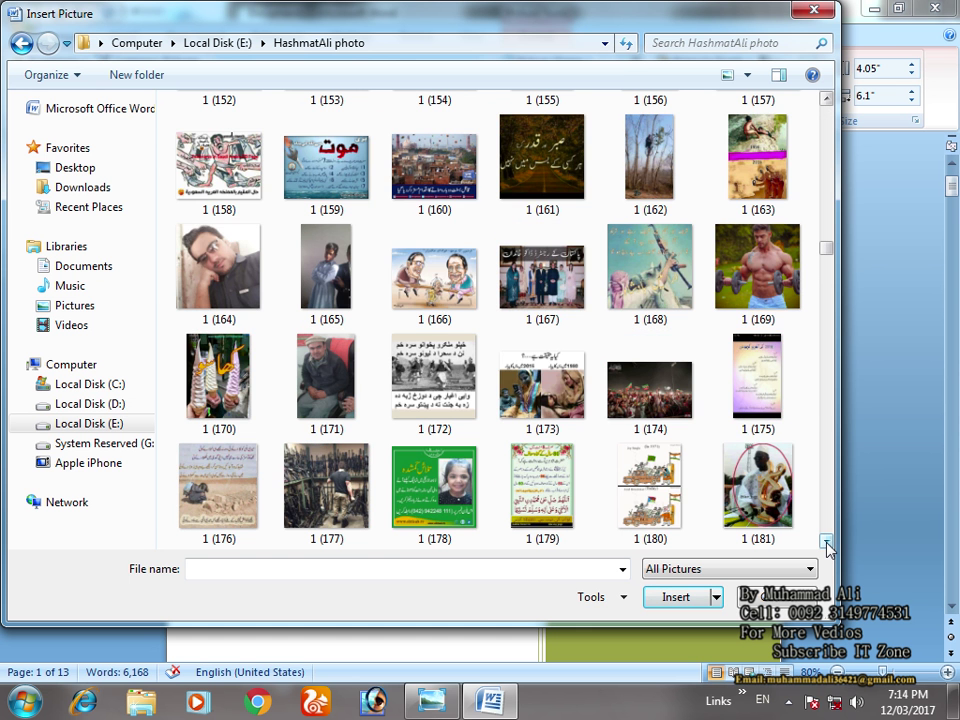
click(826, 541)
click(826, 541)
click(826, 541)
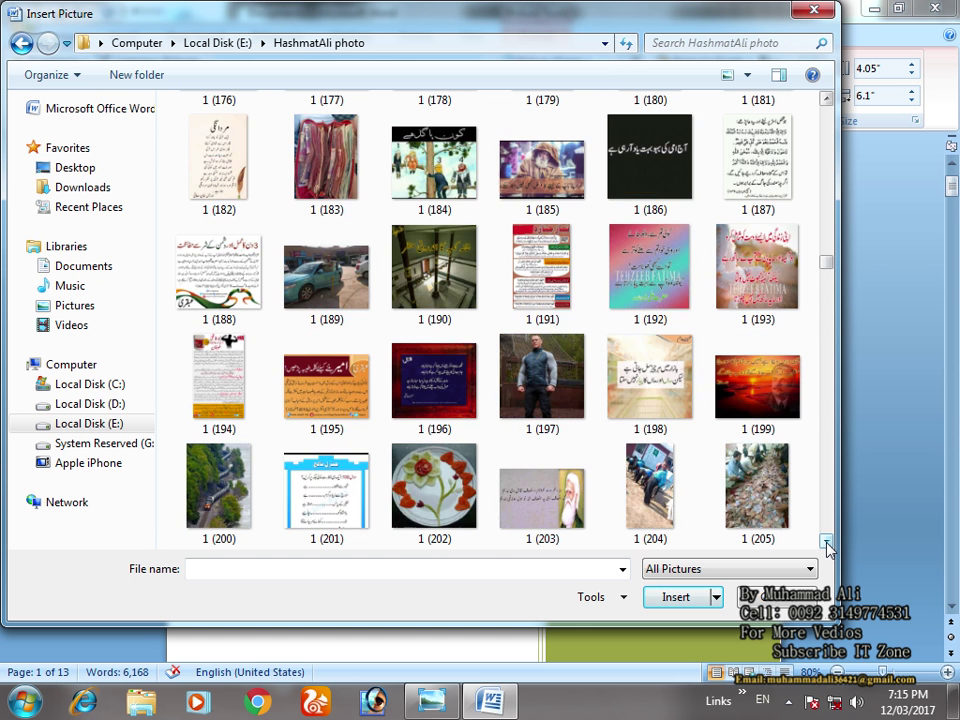
click(826, 541)
click(826, 541)
click(826, 541)
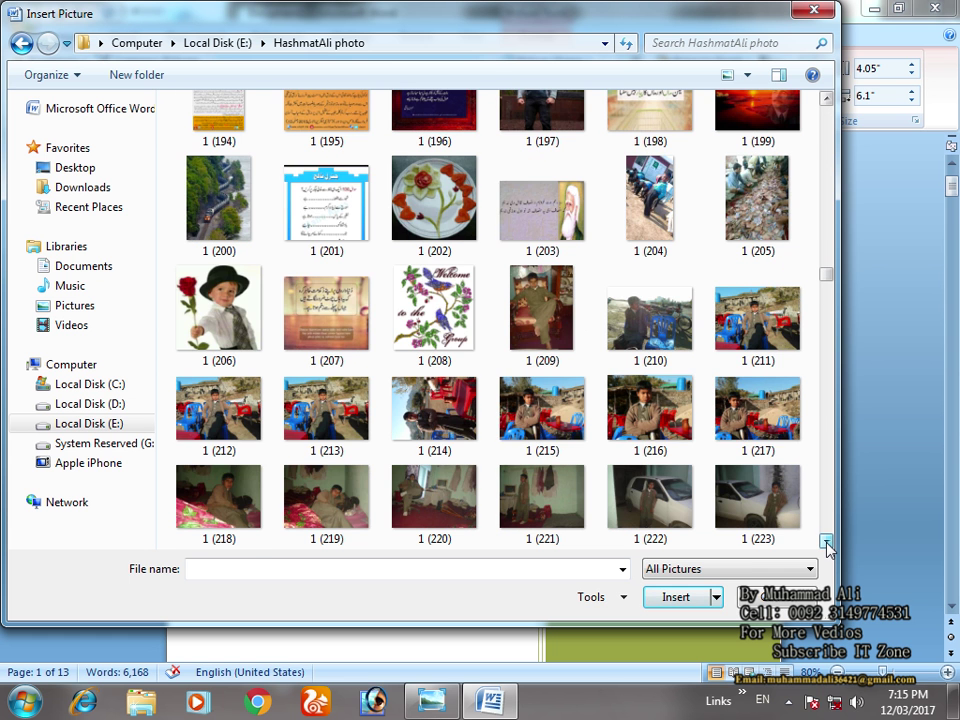
click(826, 541)
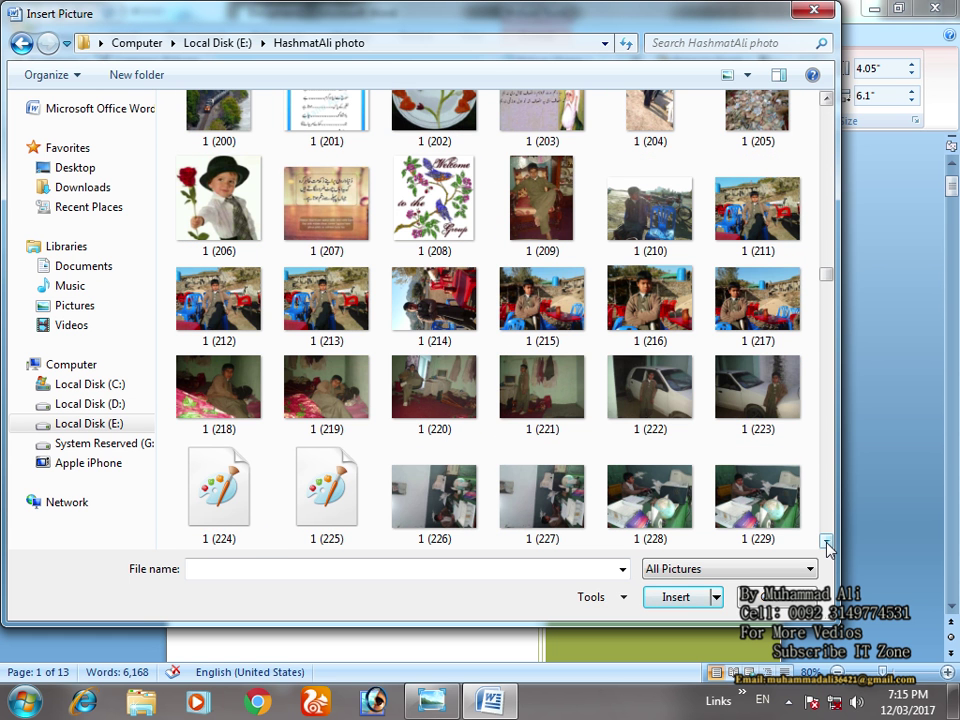
click(826, 541)
click(826, 541)
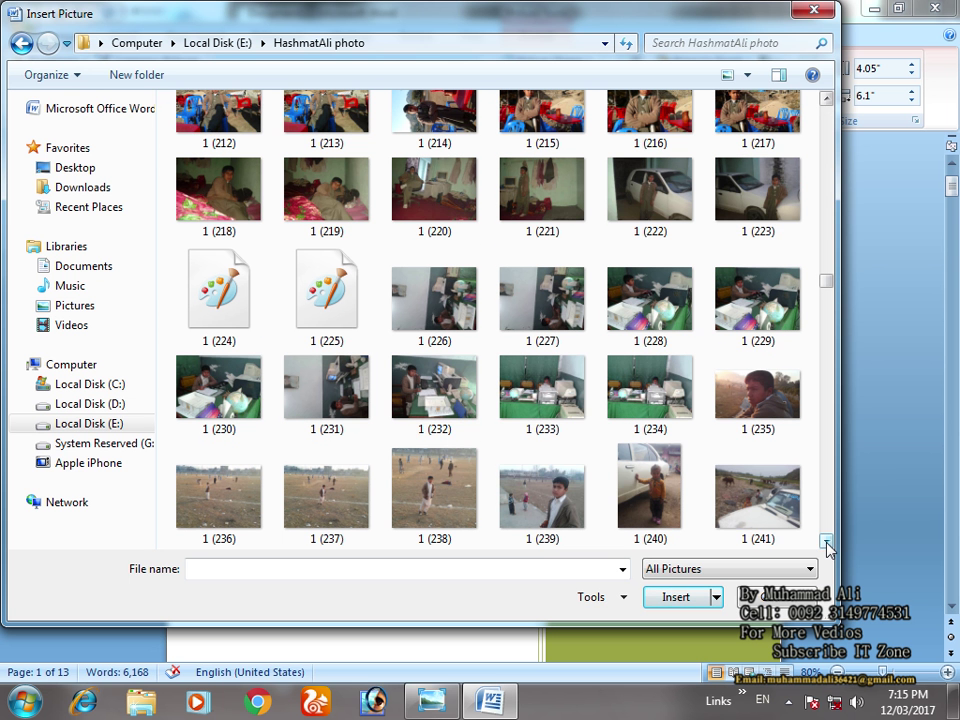
Replace the train photo with picture 1 (232), the boy at a computer desk
click(428, 397)
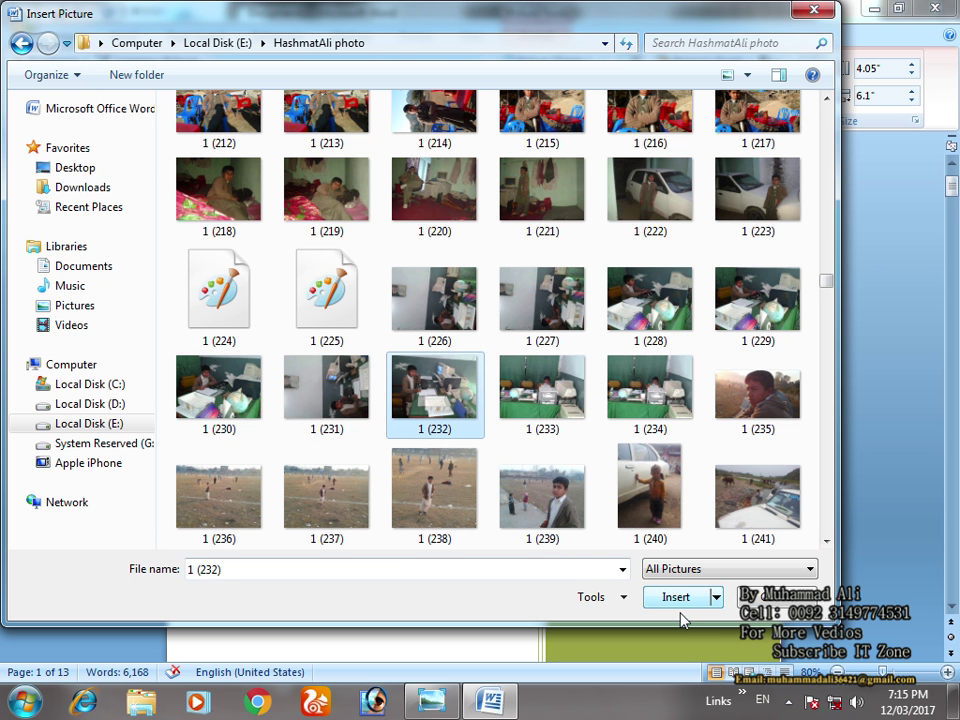
click(677, 598)
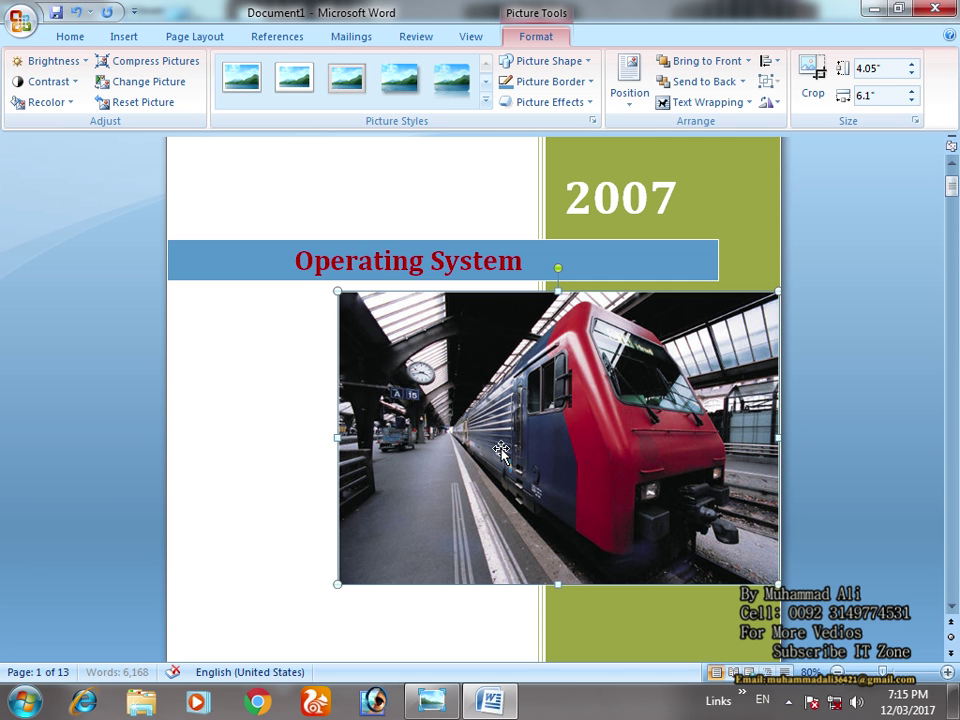
key(ctrl+z)
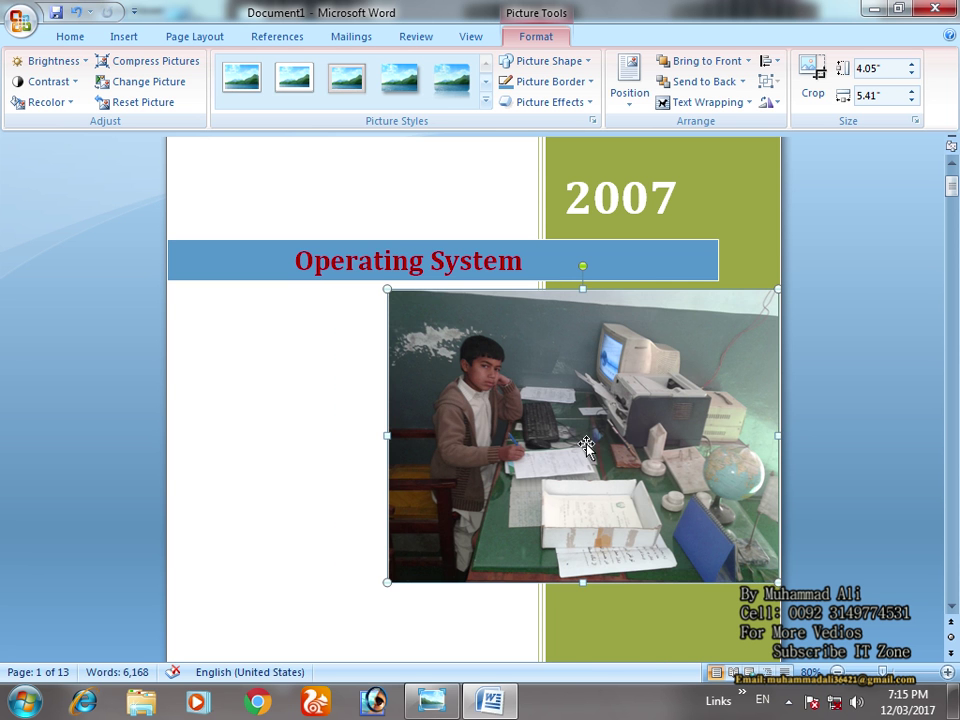
Drag the boy's photo left so it straddles the white page and the green sidebar
drag(510, 447, 549, 465)
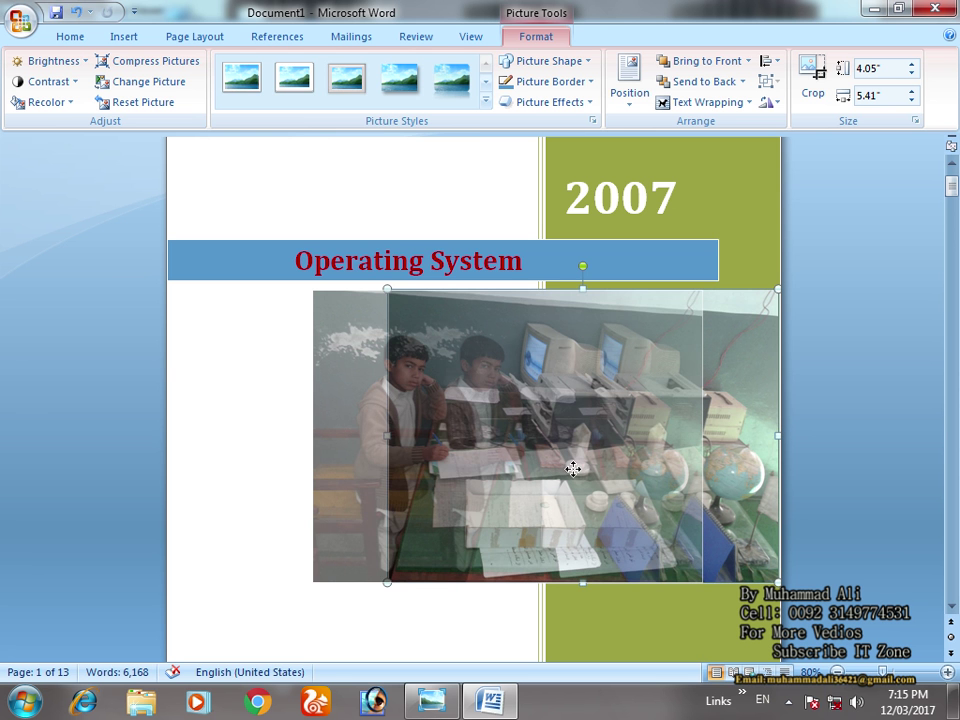
drag(549, 465, 573, 472)
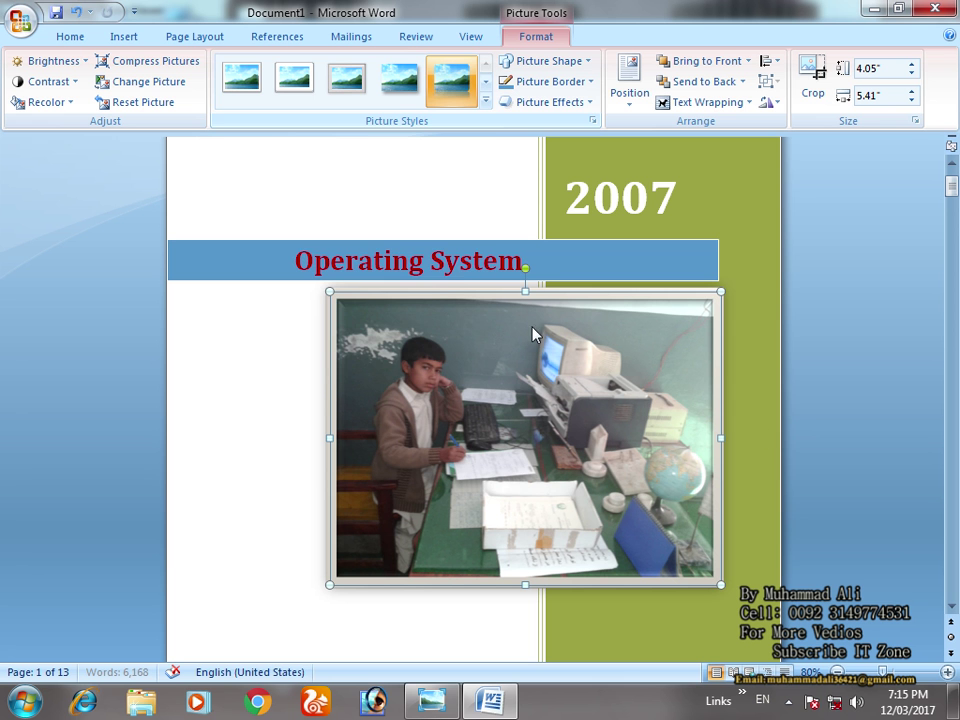
Apply the oval frame style from the Picture Styles gallery to the boy's photo, then deselect it
click(485, 100)
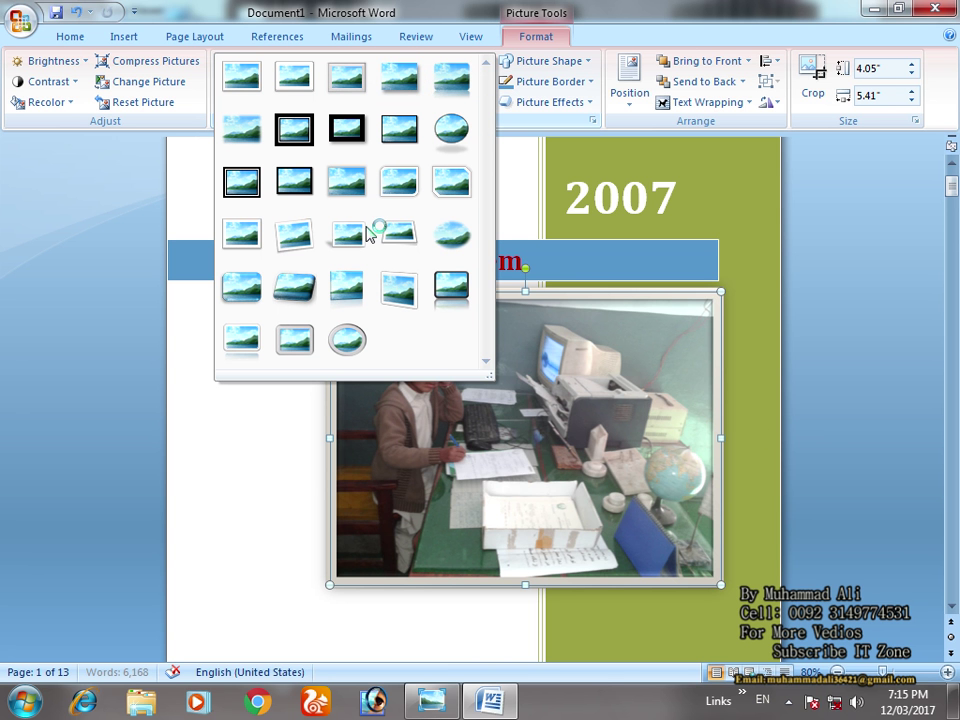
click(350, 345)
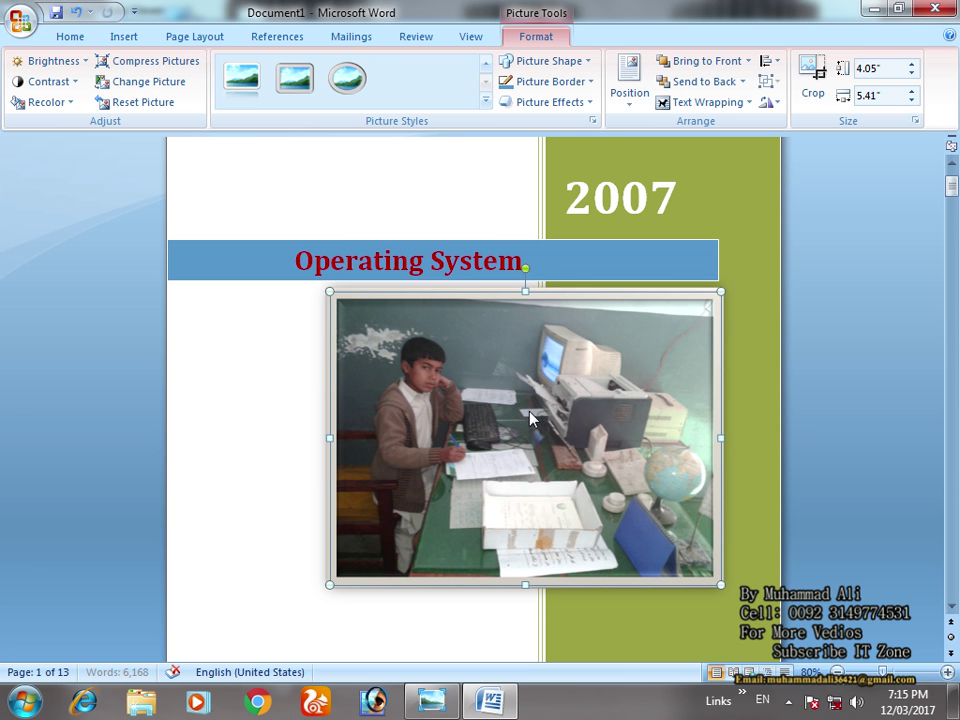
key(ctrl+z)
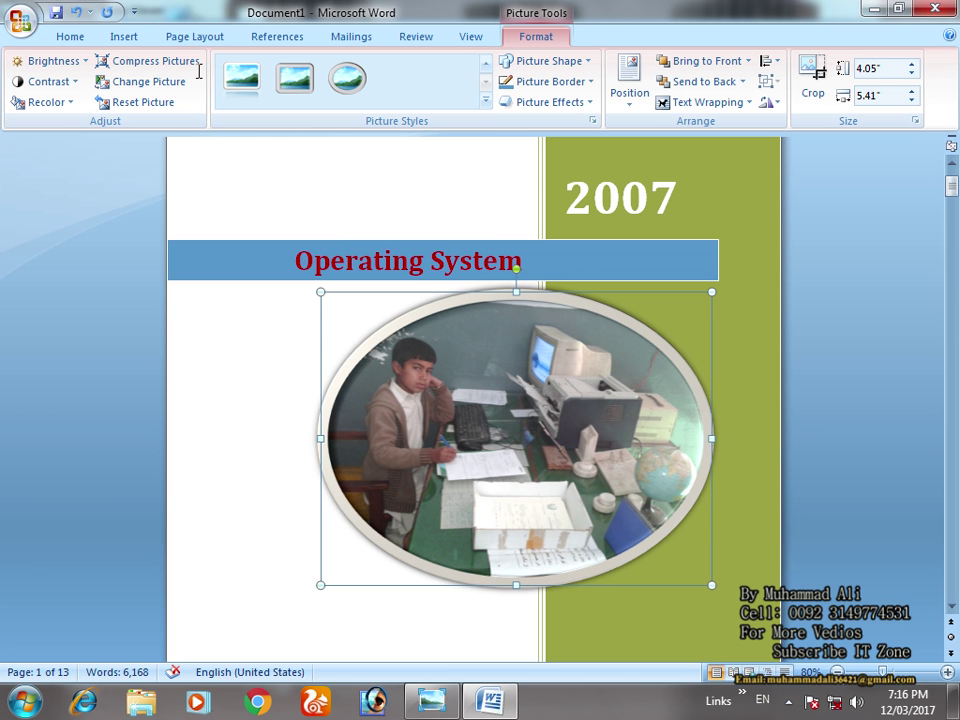
click(526, 134)
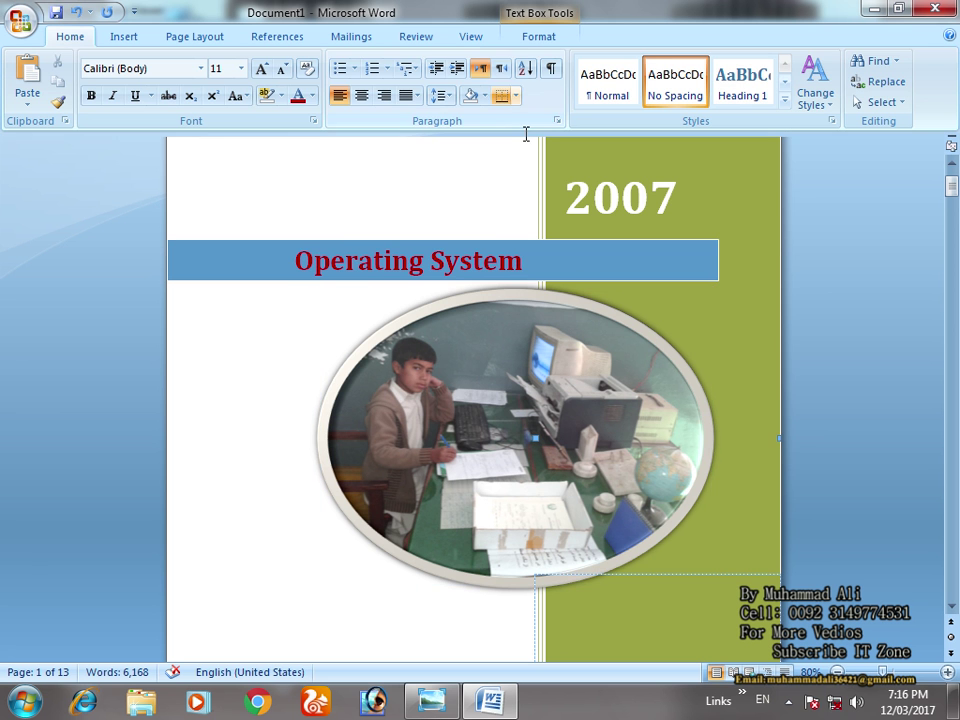
Replace the sidebar's old author entry with the author's full name and select that line
scroll(595, 465, down, 1)
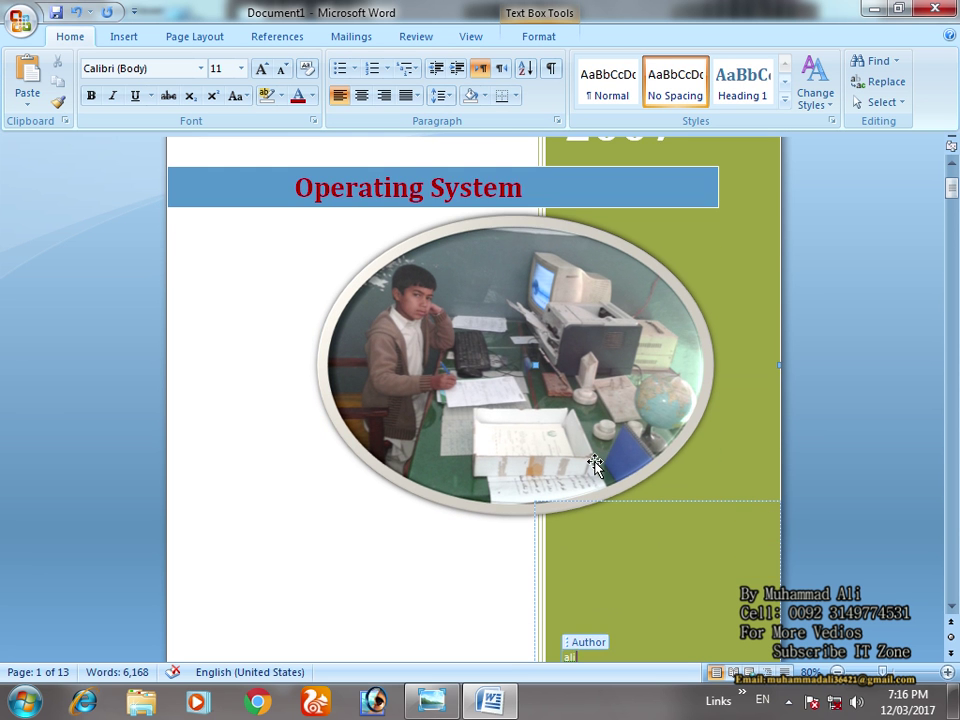
scroll(596, 462, down, 2)
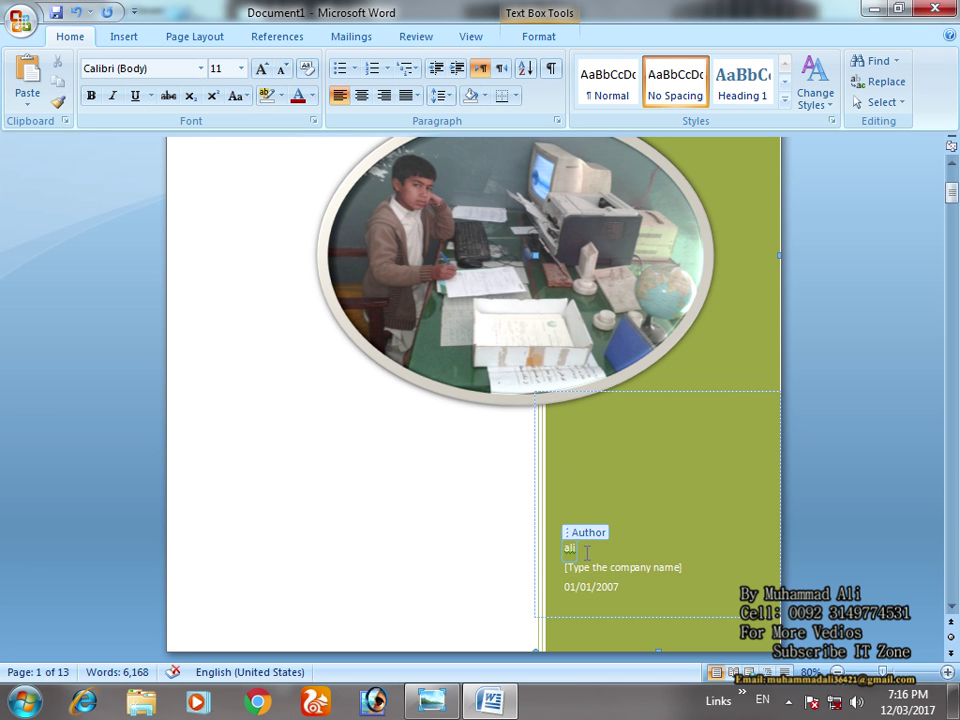
double_click(569, 548)
key(Delete)
key(BackSpace)
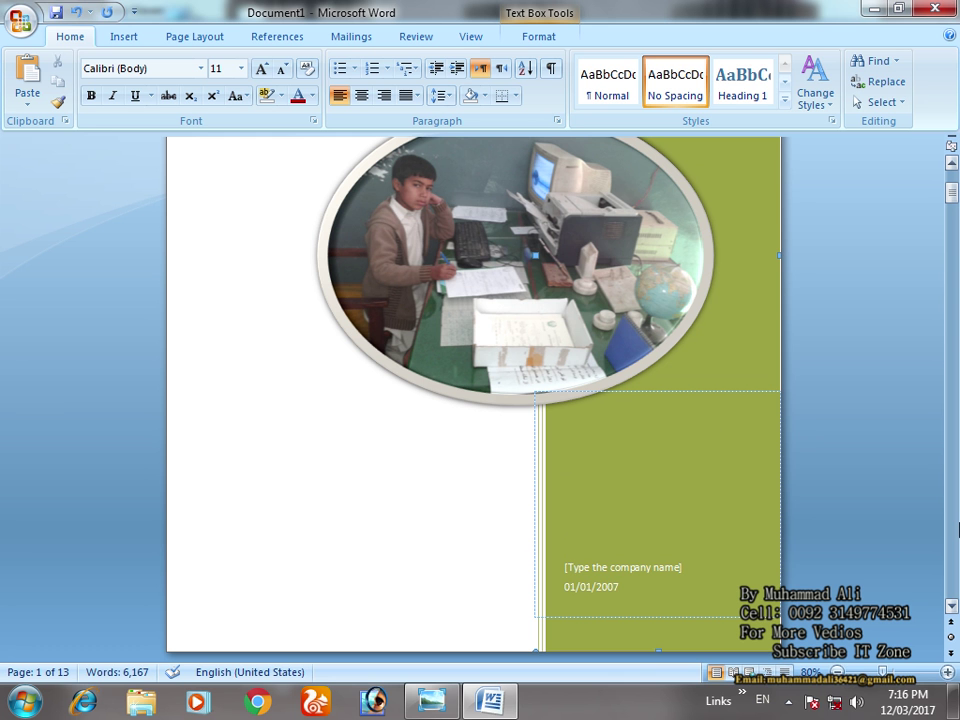
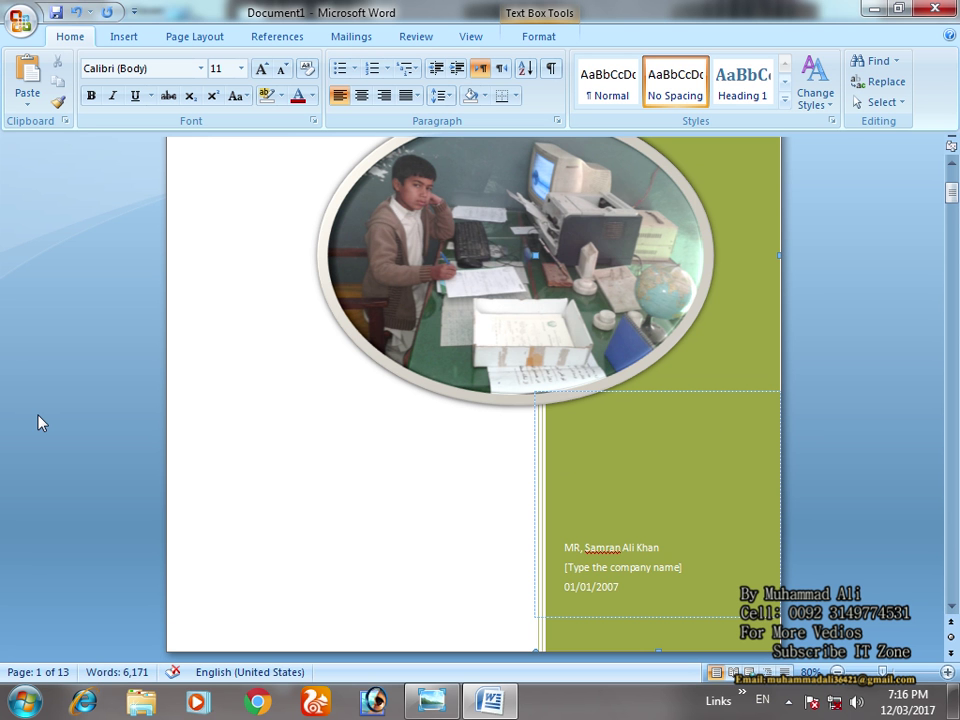
key(shift+Home)
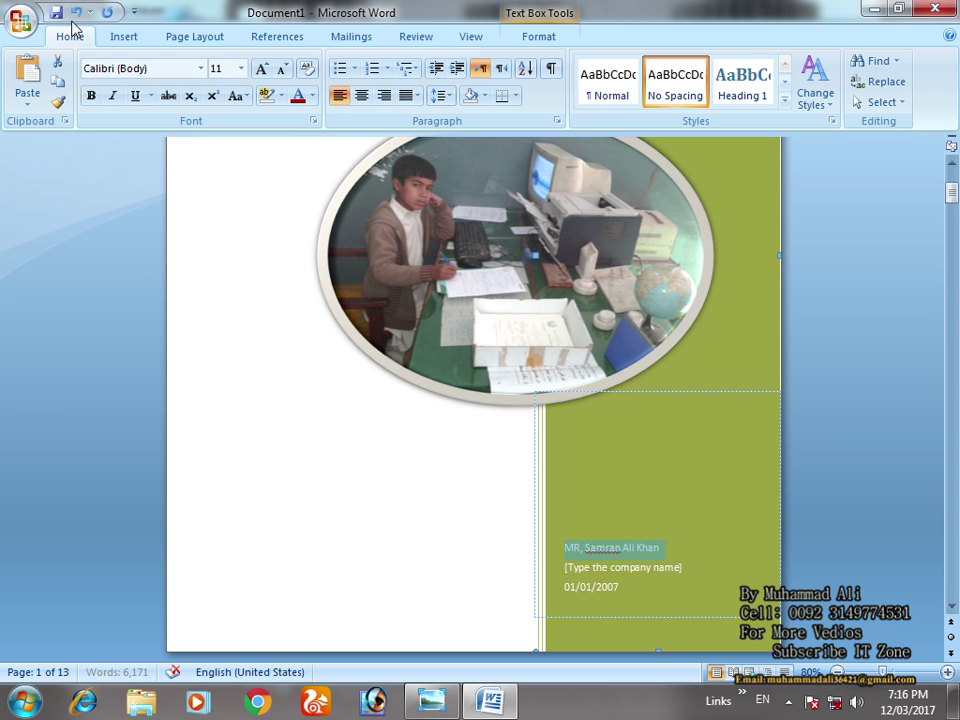
Make the author's name bold, dark blue and 16 pt, then select the company placeholder
click(92, 97)
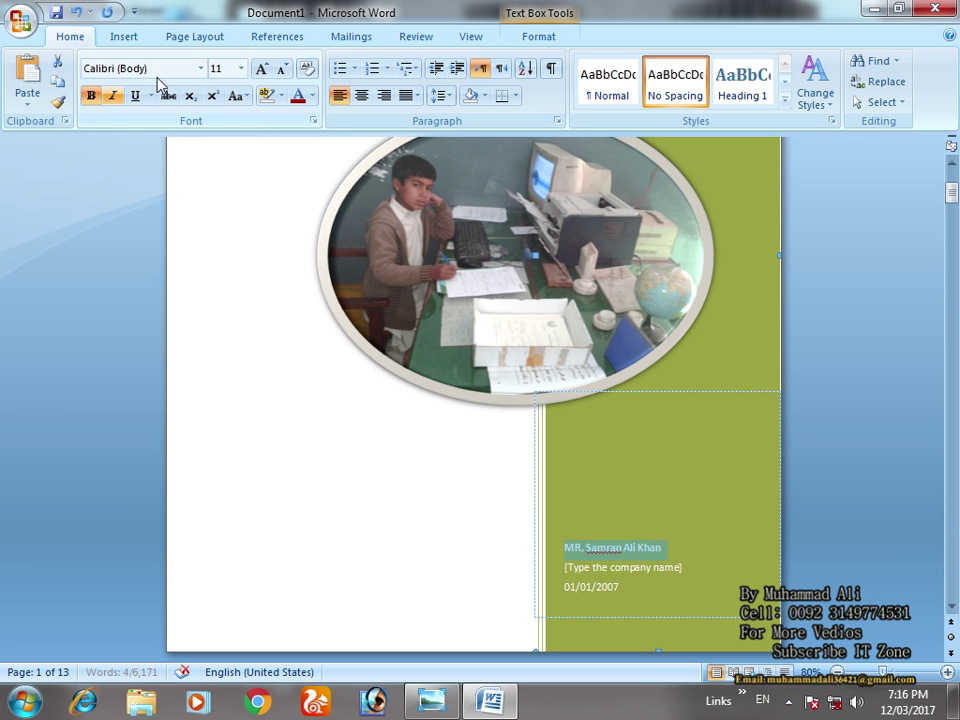
click(312, 96)
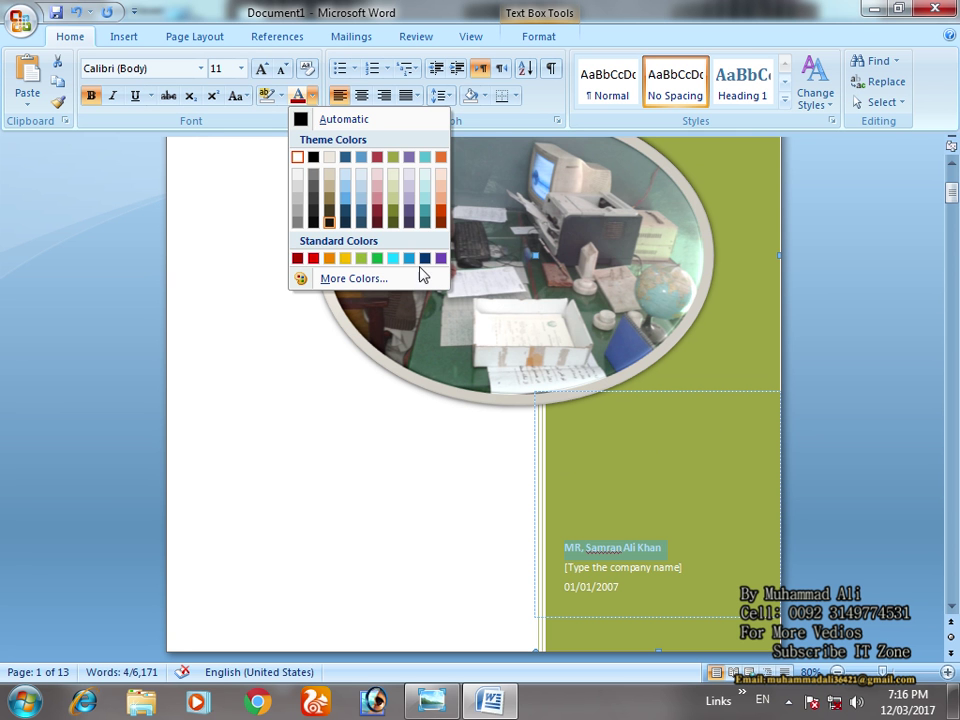
click(210, 70)
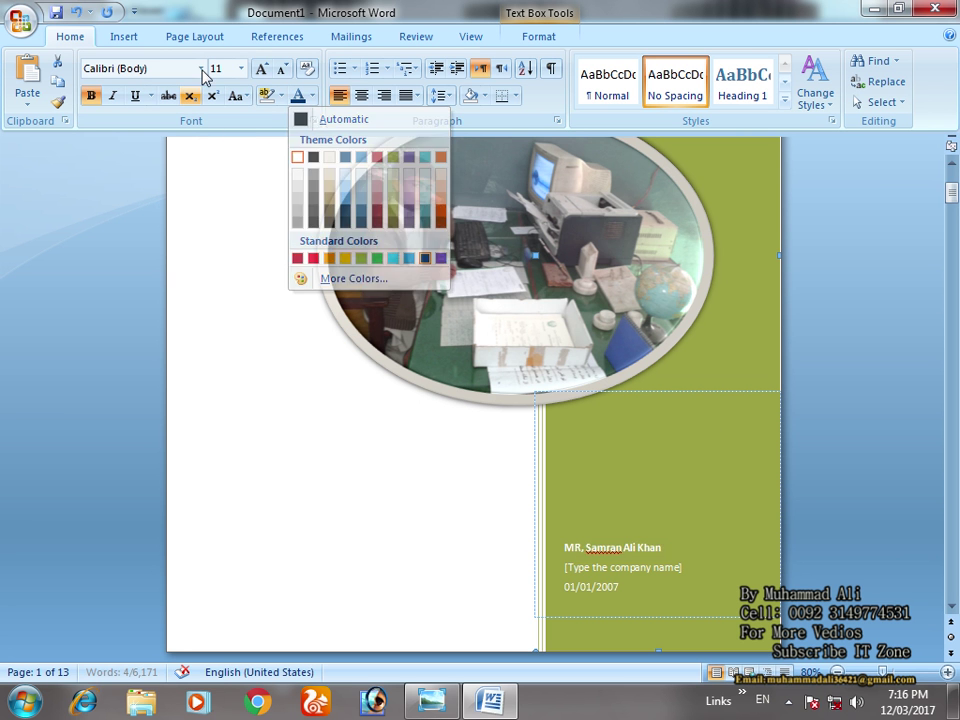
click(242, 69)
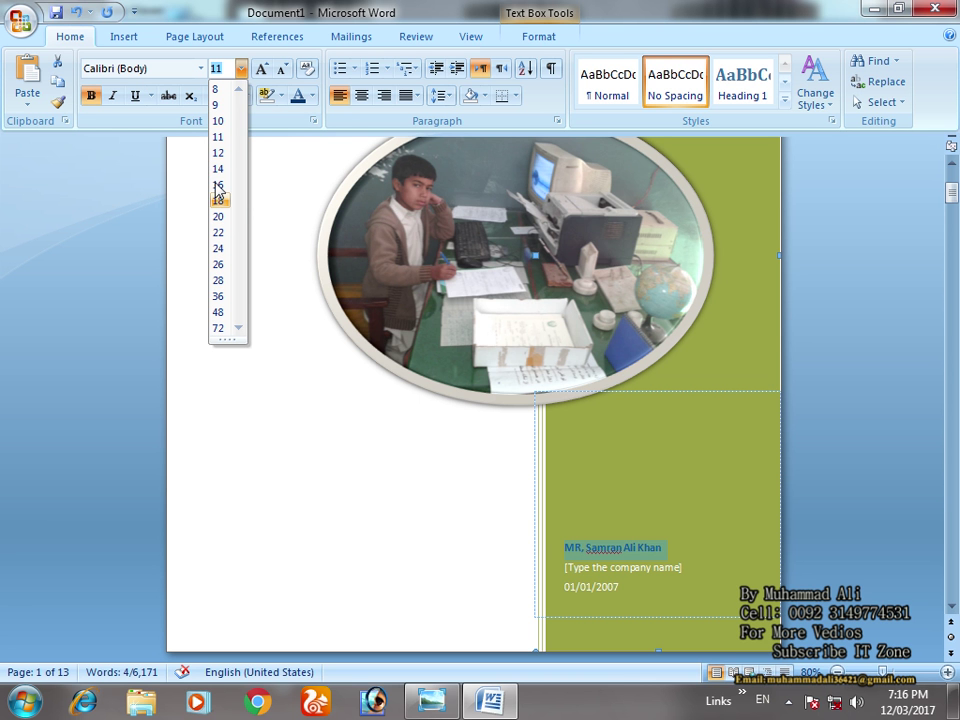
click(217, 185)
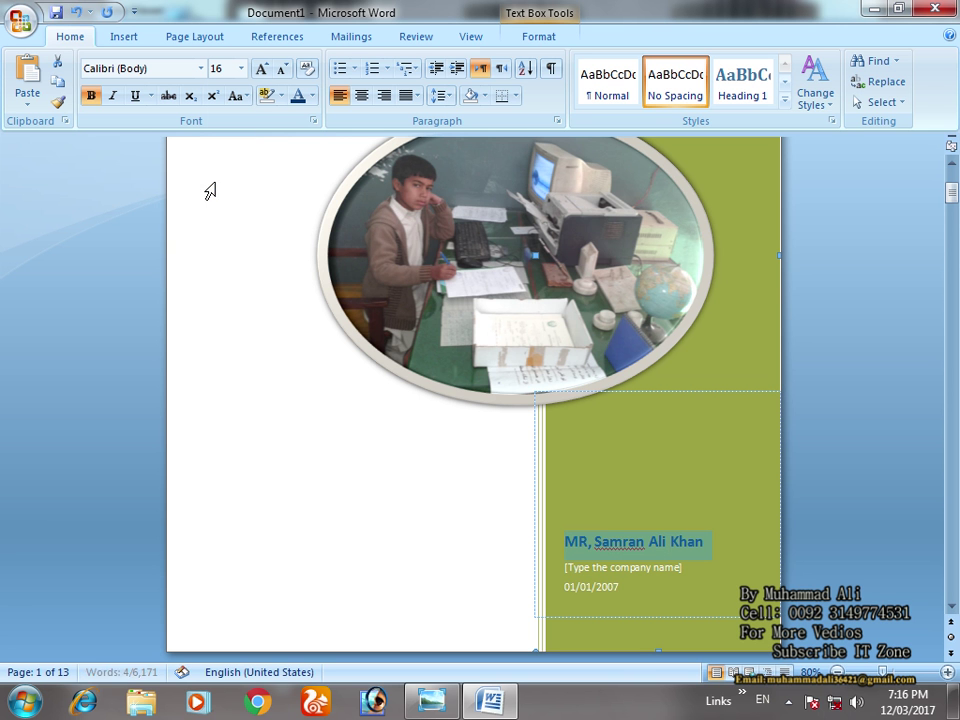
drag(565, 545, 609, 582)
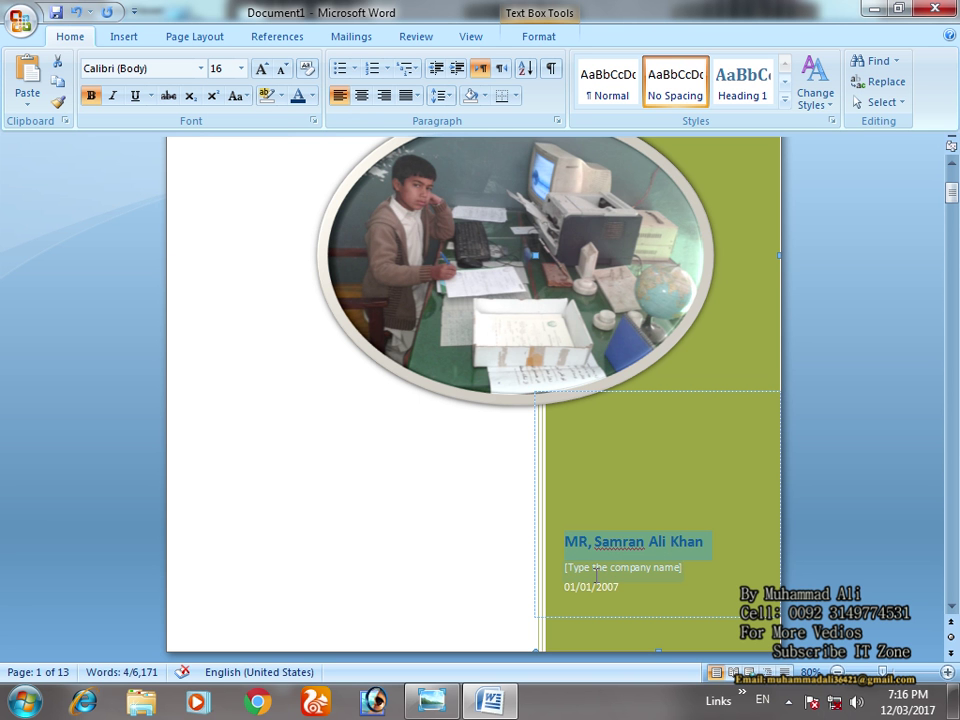
click(596, 575)
Replace the company placeholder with an 'Email:' line giving the author's email address
key(Delete)
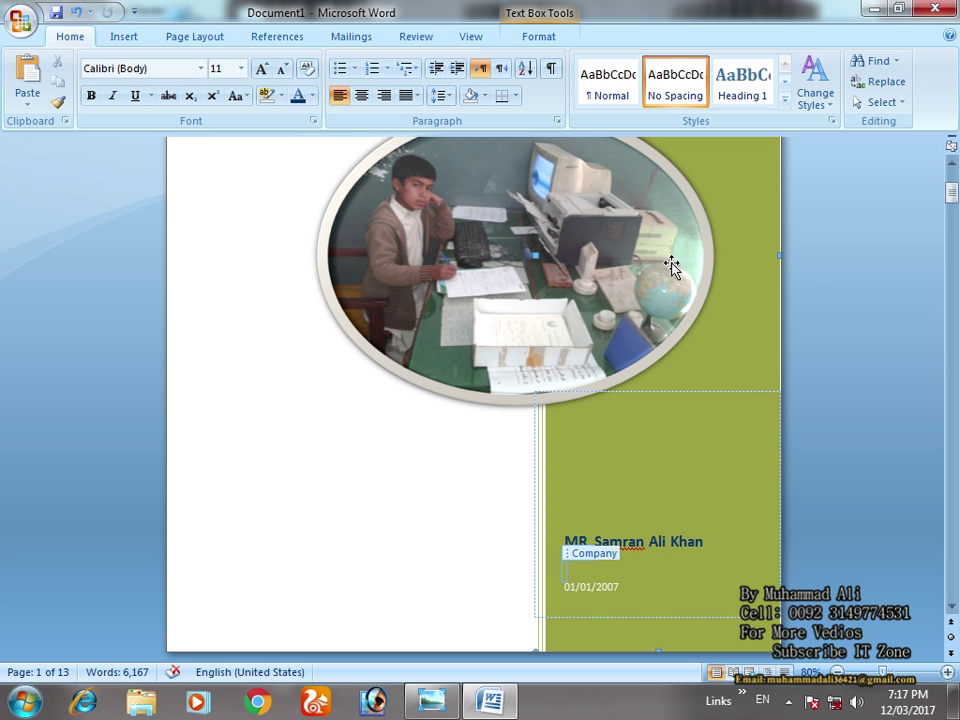
text(Ema)
text(il)
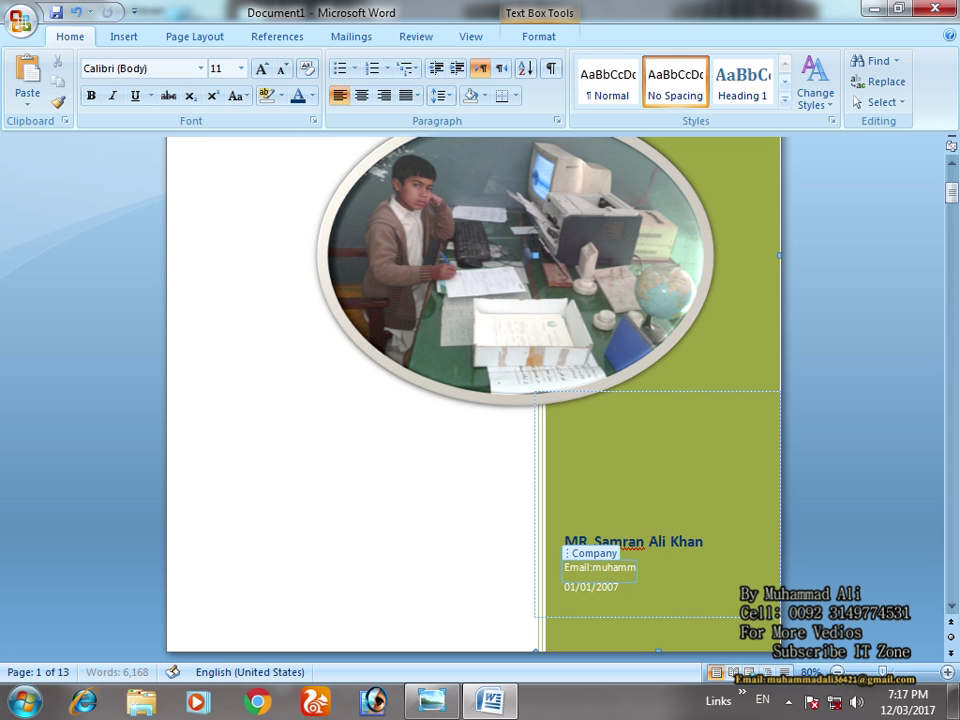
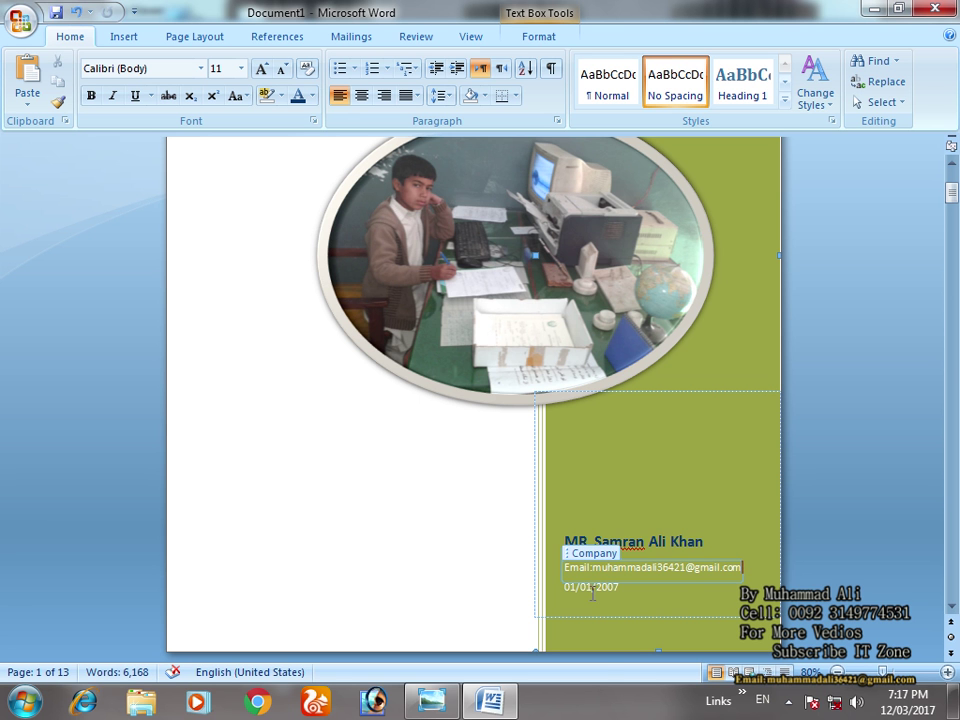
drag(564, 567, 742, 567)
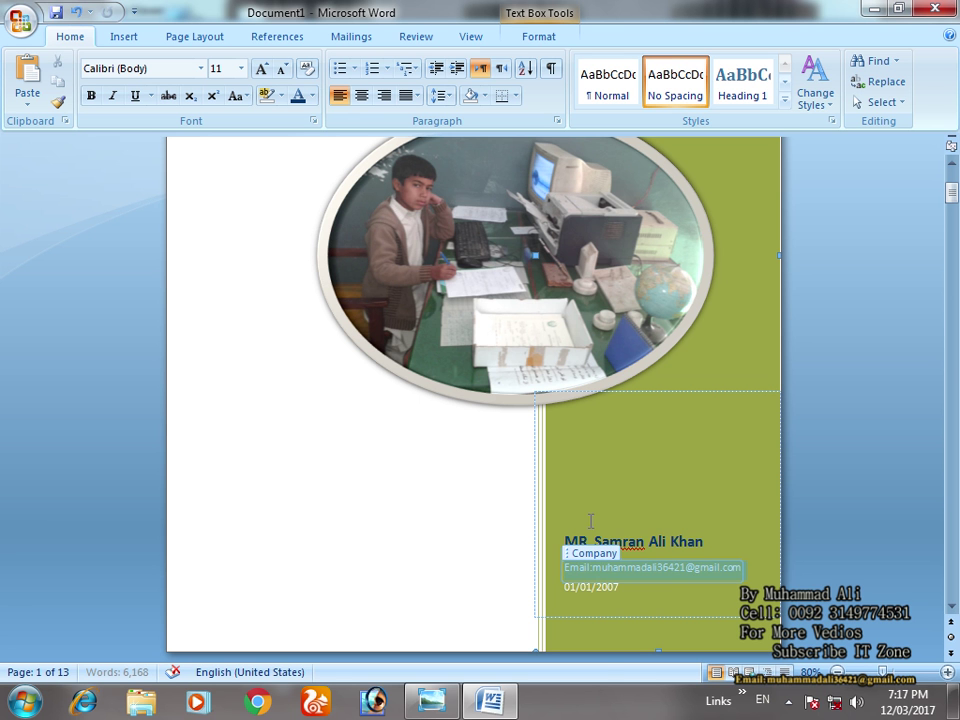
Colour the email line dark red and shrink it to 12 pt so it fits one line
click(242, 69)
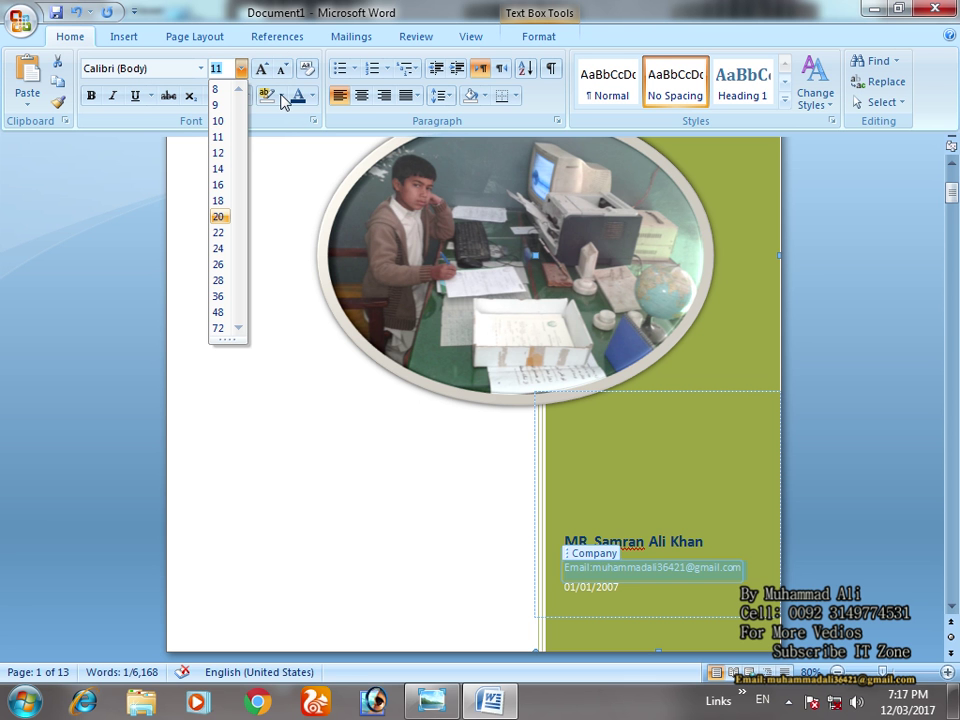
text(20)
click(312, 96)
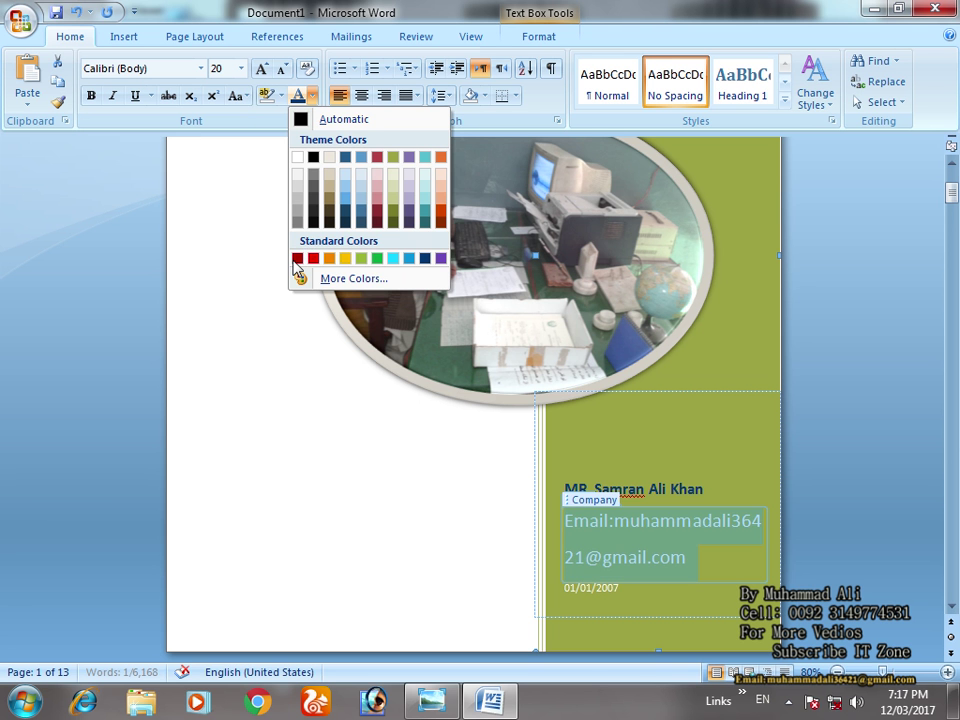
click(240, 68)
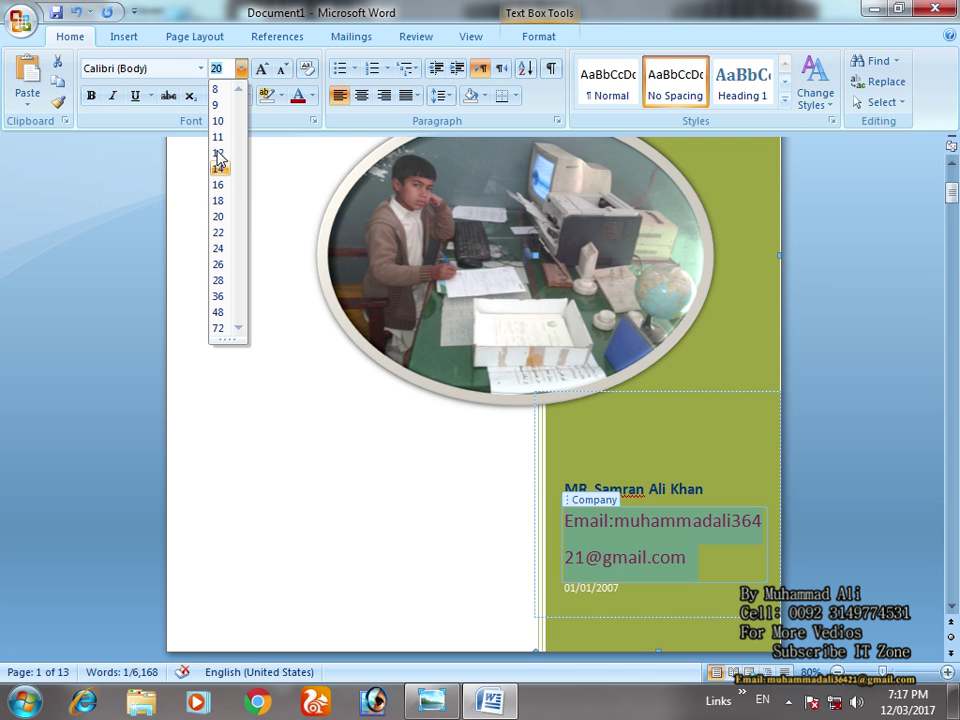
click(217, 152)
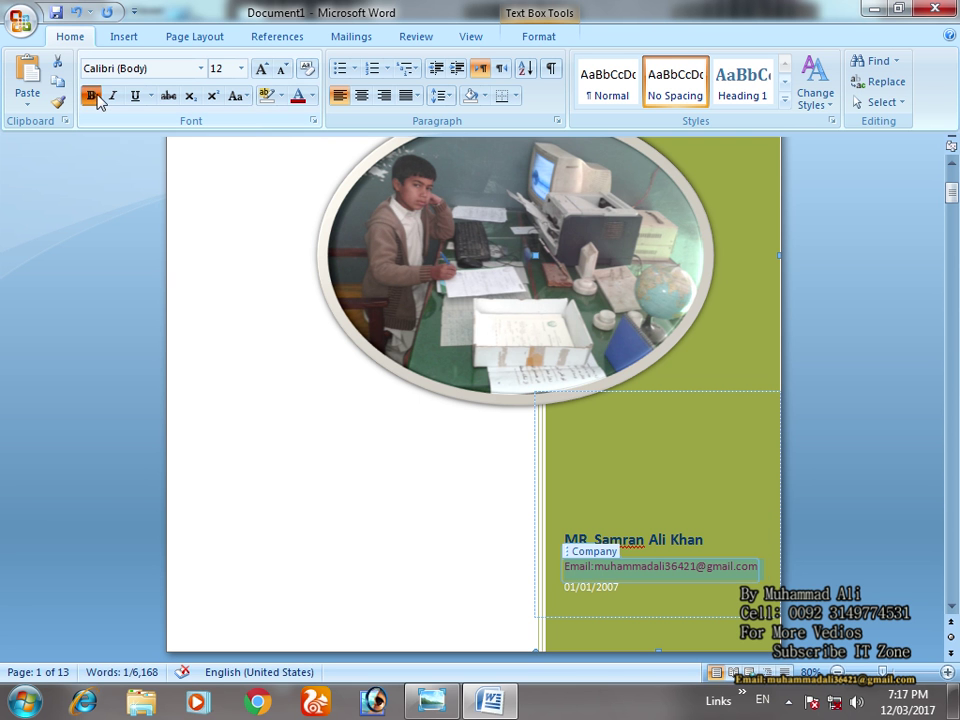
click(350, 336)
scroll(483, 440, down, 2)
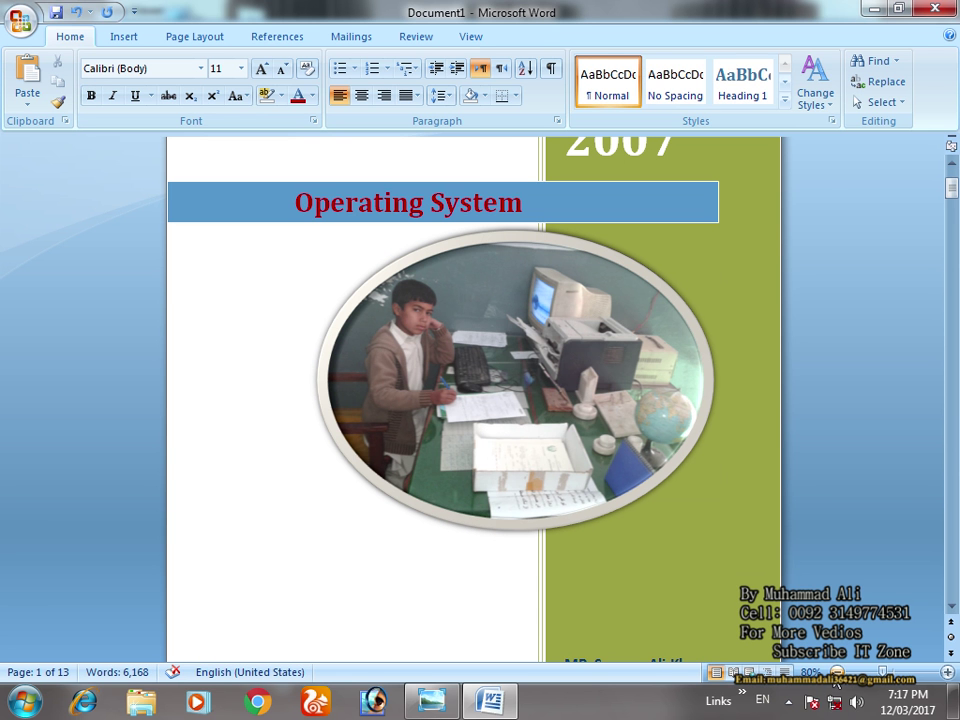
Zoom out to about 40% to review the cover beside the following pages, then select the cover photo
click(837, 674)
click(837, 674)
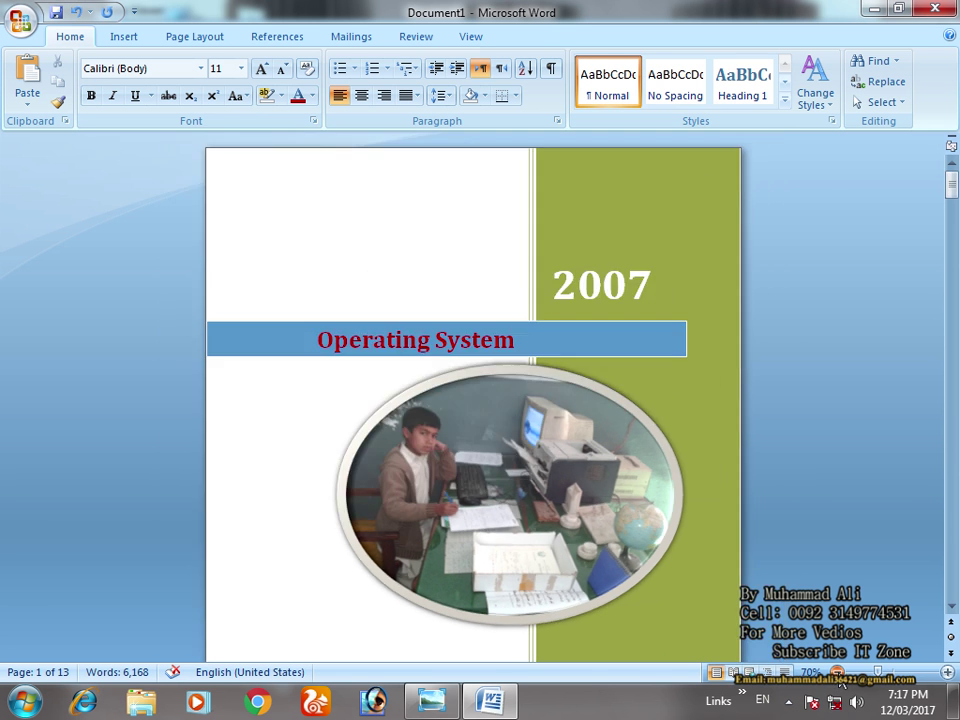
click(837, 674)
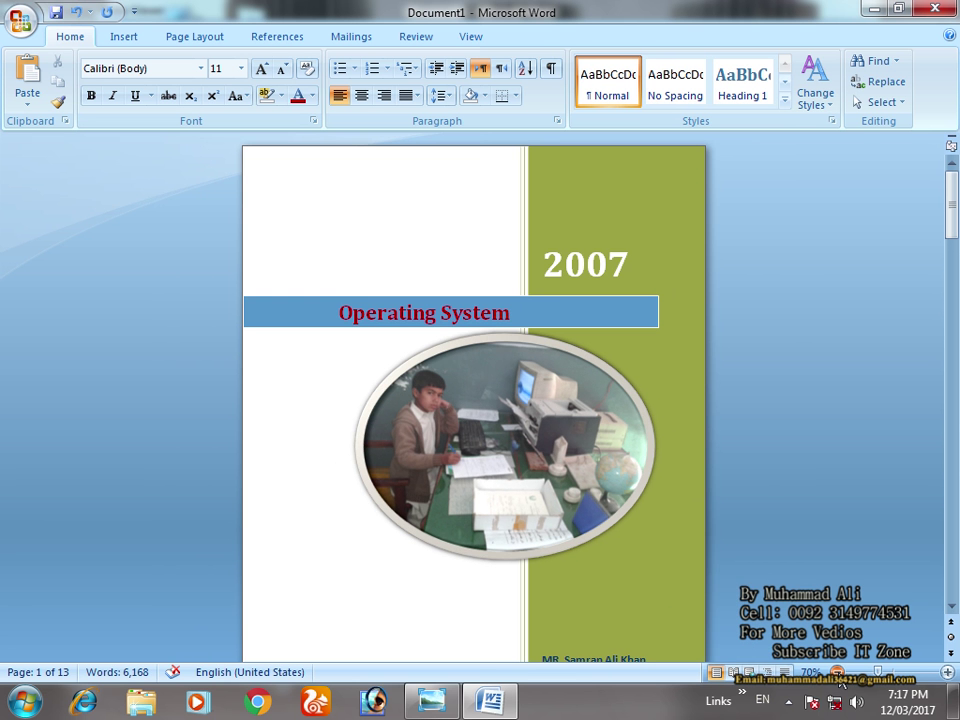
click(837, 674)
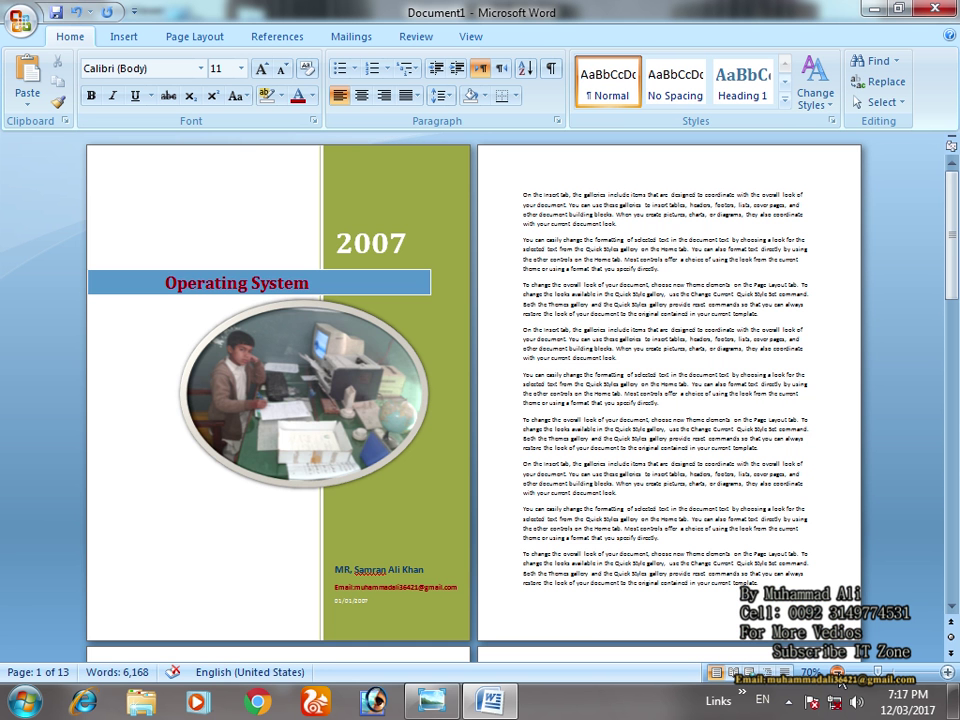
scroll(240, 385, down, 3)
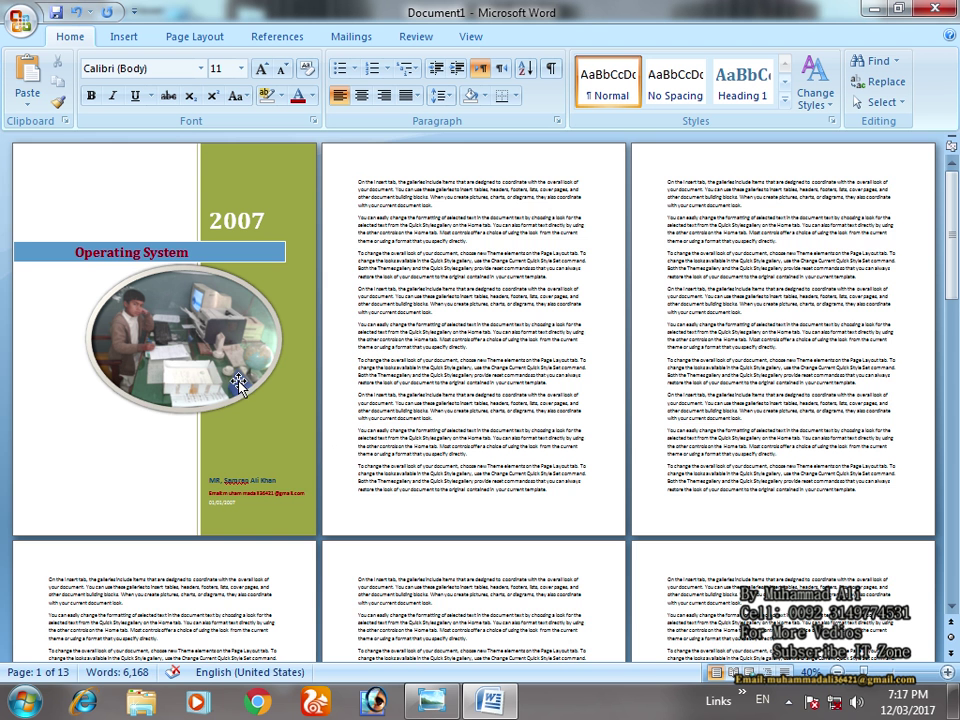
scroll(238, 378, down, 1)
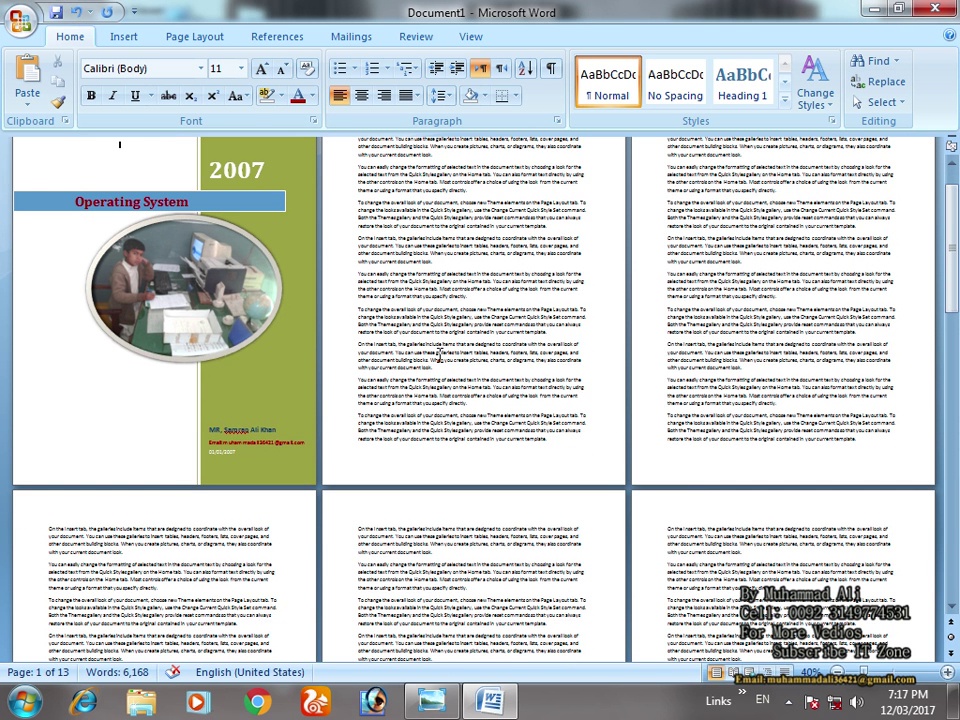
scroll(440, 353, up, 1)
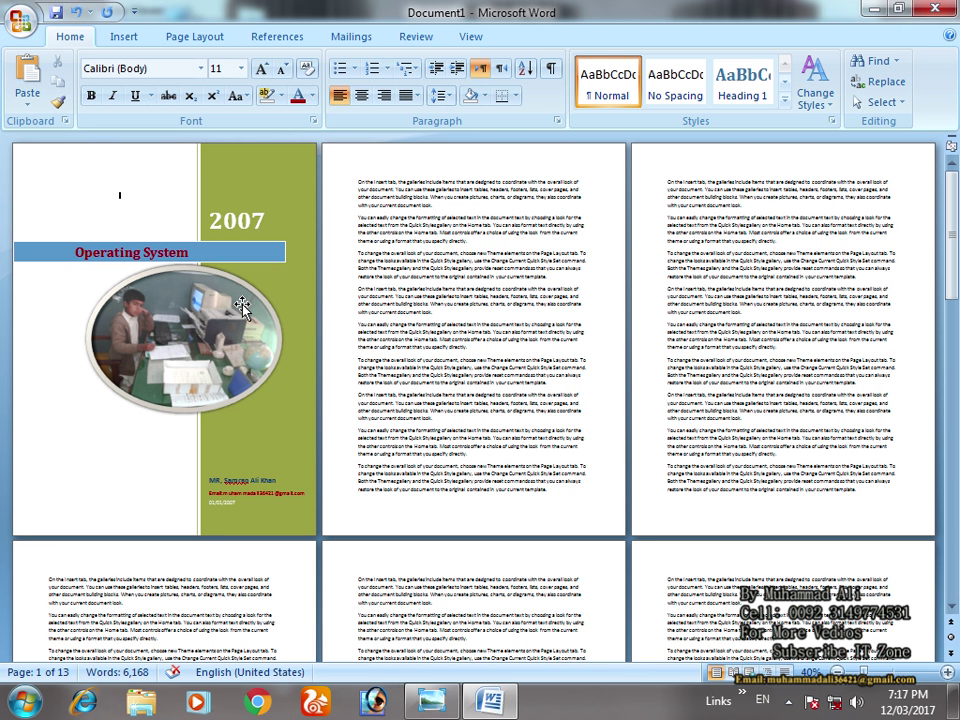
click(226, 337)
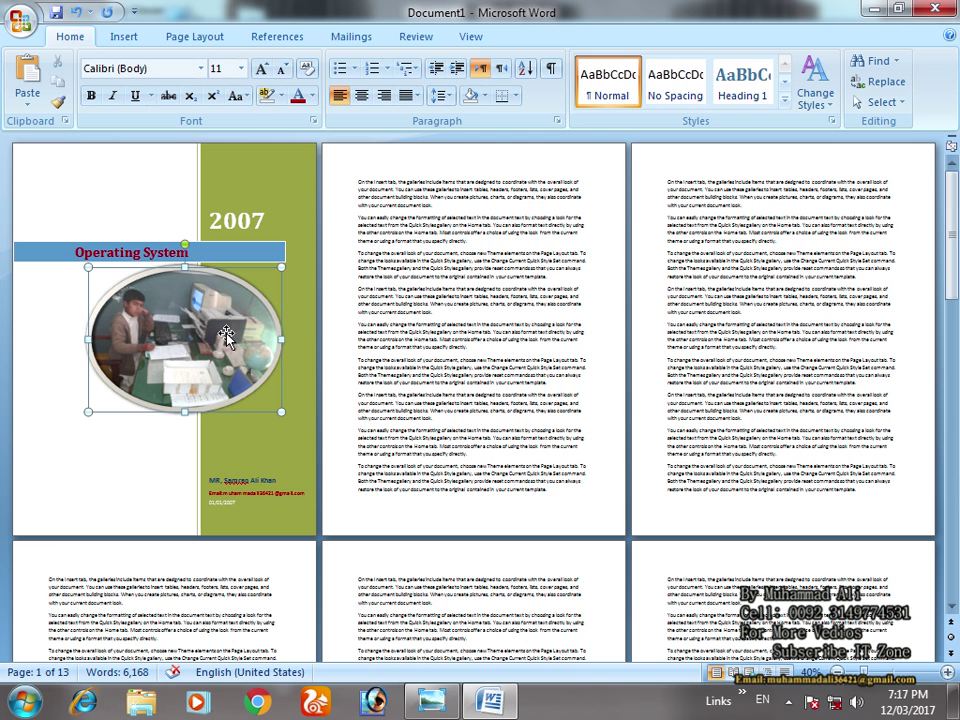